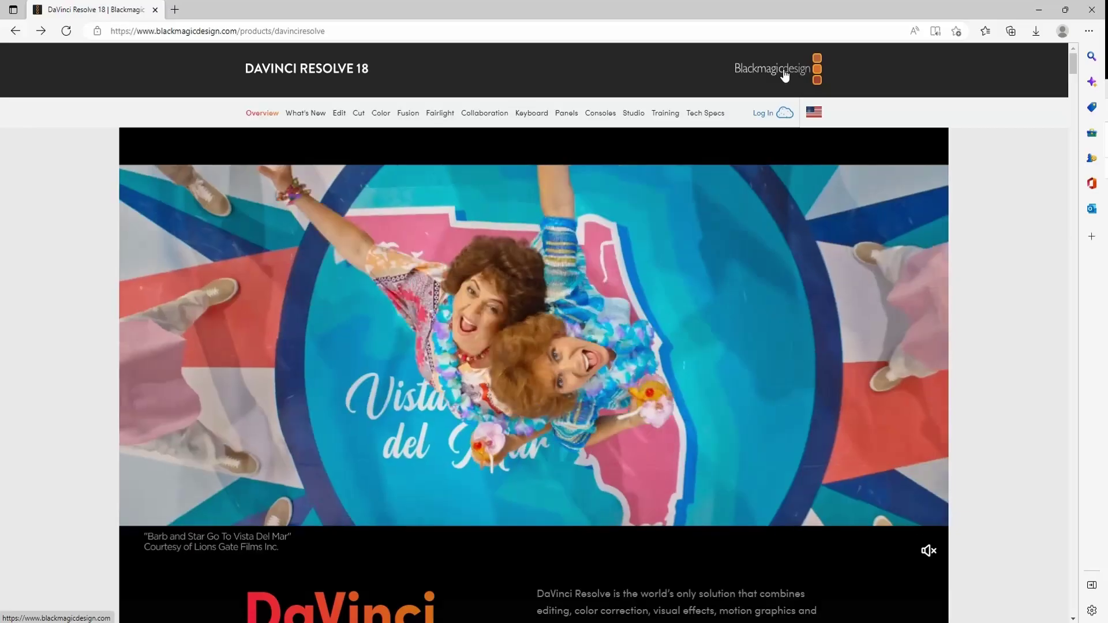
Step: Go to the Blackmagic Design home page and open its Support Center
left_click(785, 74)
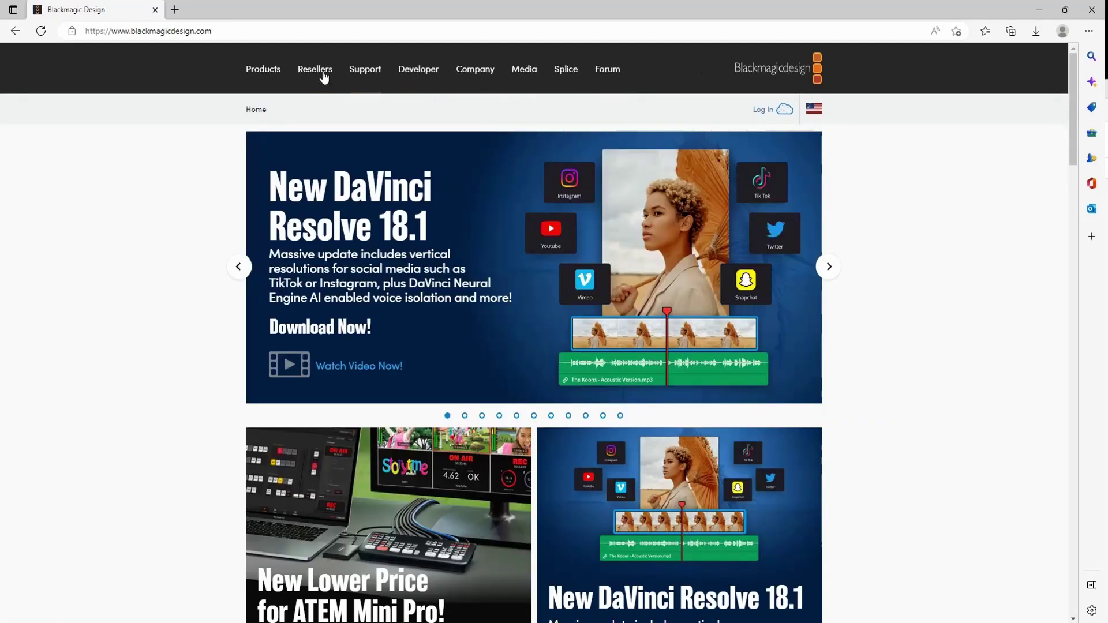
left_click(368, 72)
Step: Scroll to Latest Downloads and choose the Windows download of the DaVinci Resolve Studio 18.1 Update
scroll(424, 298, "down", 8)
scroll(424, 298, "down", 6)
scroll(393, 316, "up", 10)
left_click_drag(258, 350, 368, 350)
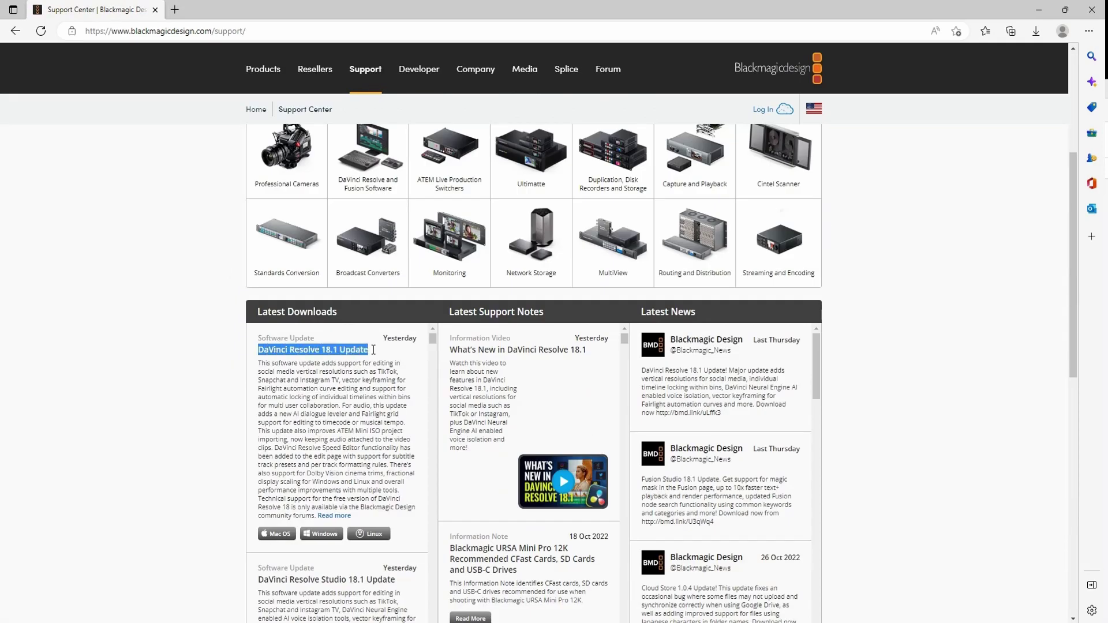
scroll(392, 369, "down", 1)
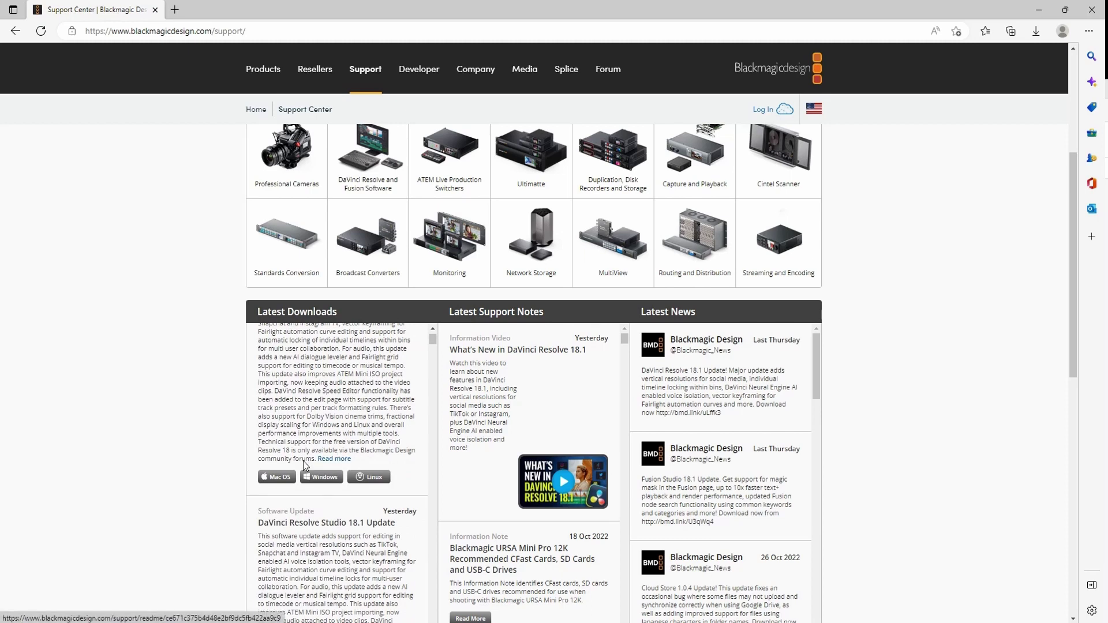
scroll(323, 462, "down", 1)
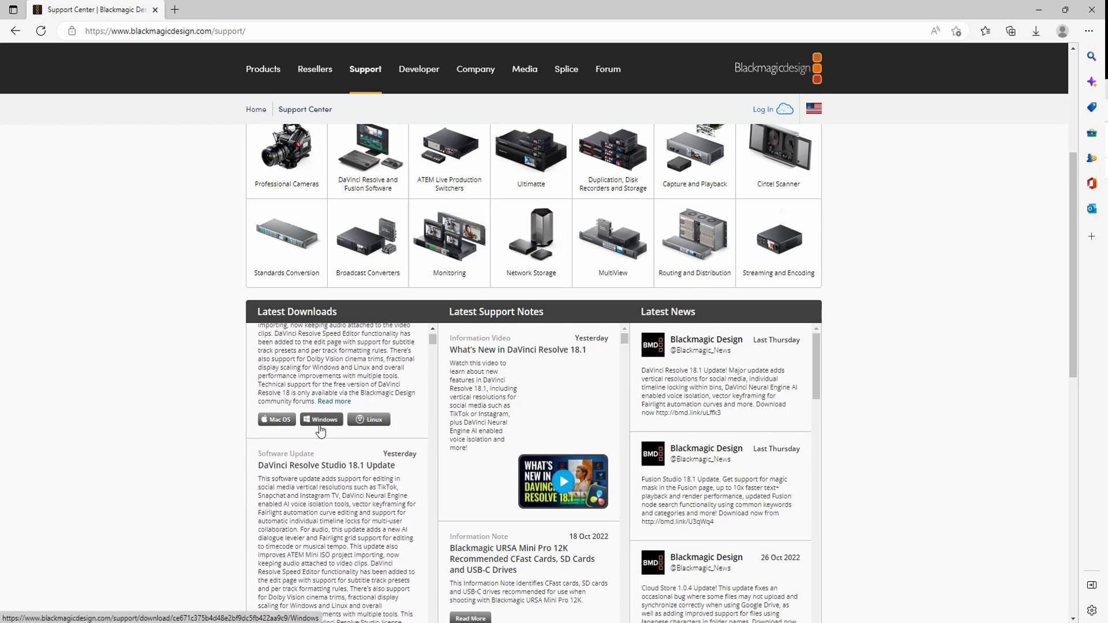
left_click(319, 426)
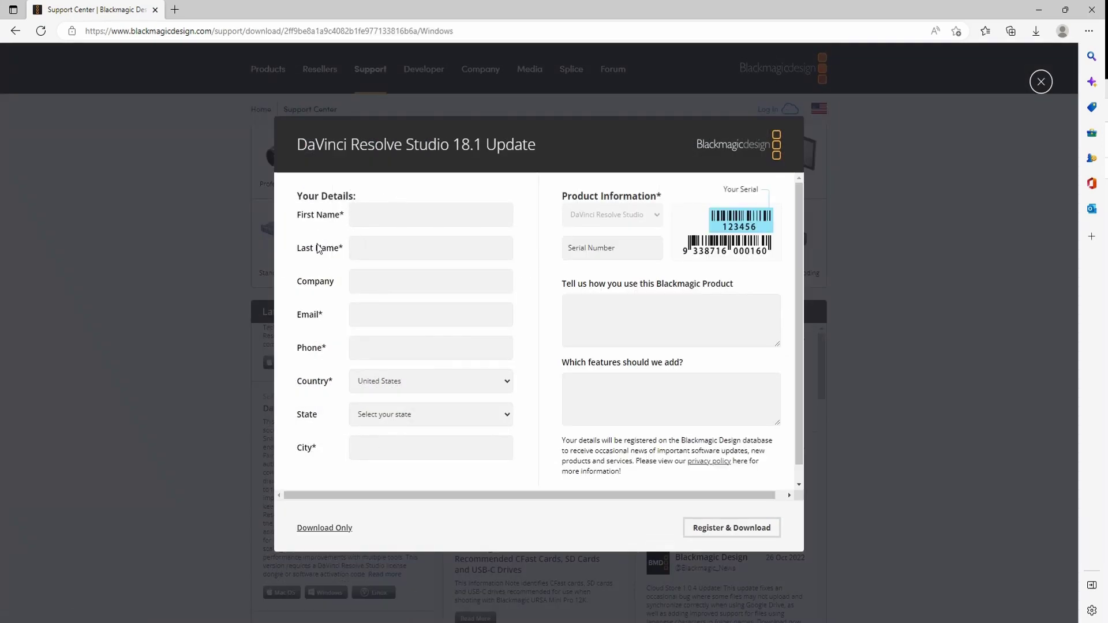
Step: Download DaVinci_Resolve_Studio_18.1_Windows.zip without registering, open it, and install the required components
left_click(327, 528)
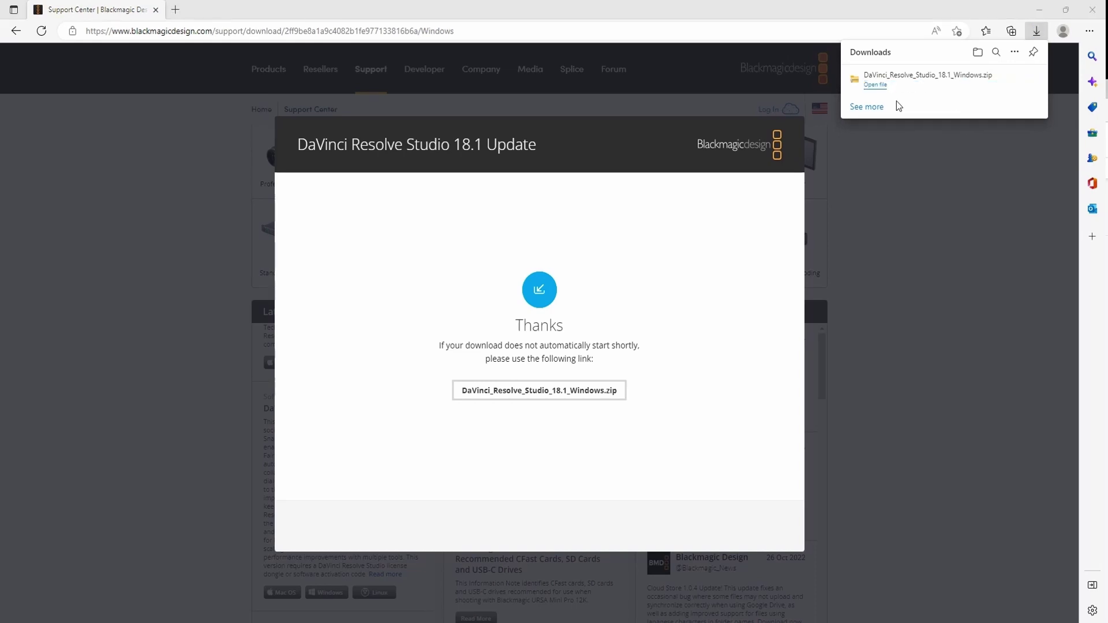
left_click(976, 81)
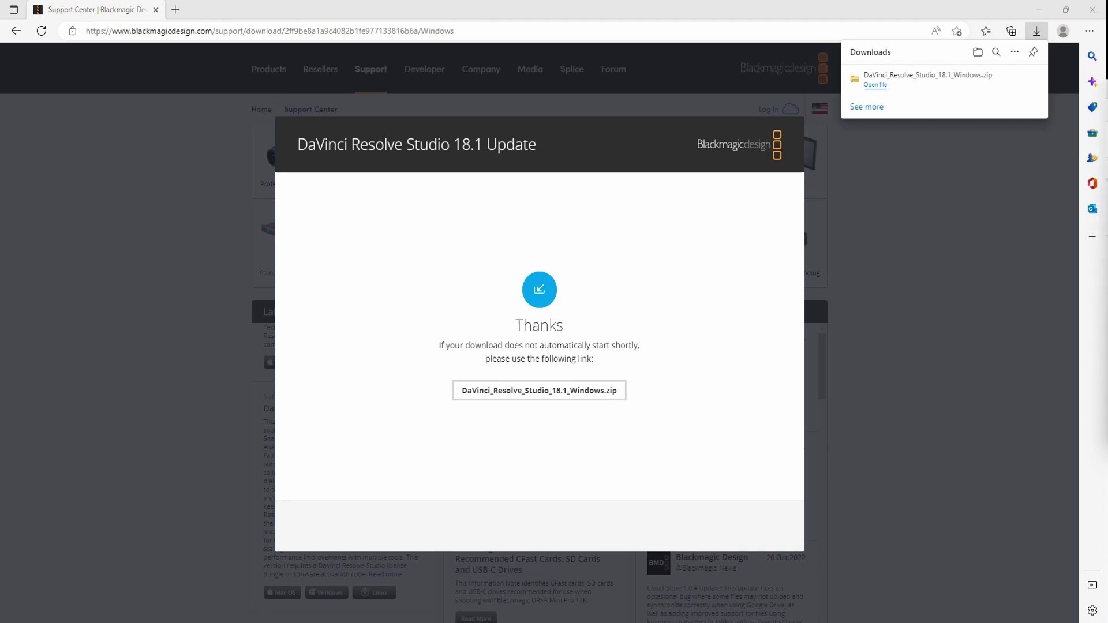
left_click(614, 384)
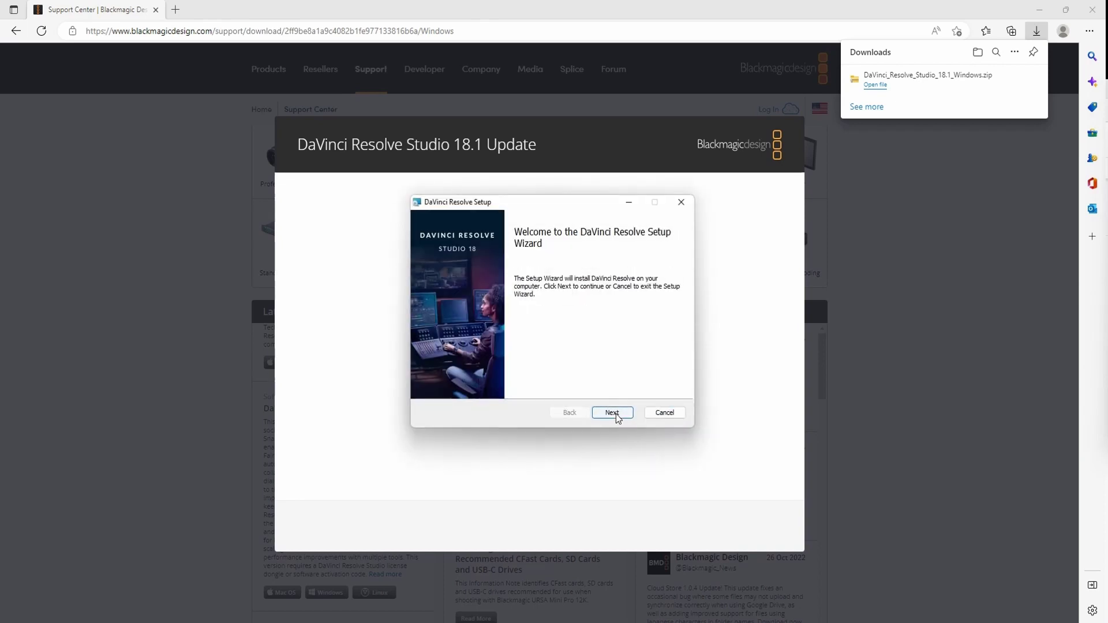
Step: Get past the setup welcome page, accept the license terms, and keep the default install folder
left_click(612, 413)
scroll(668, 287, "down", 5)
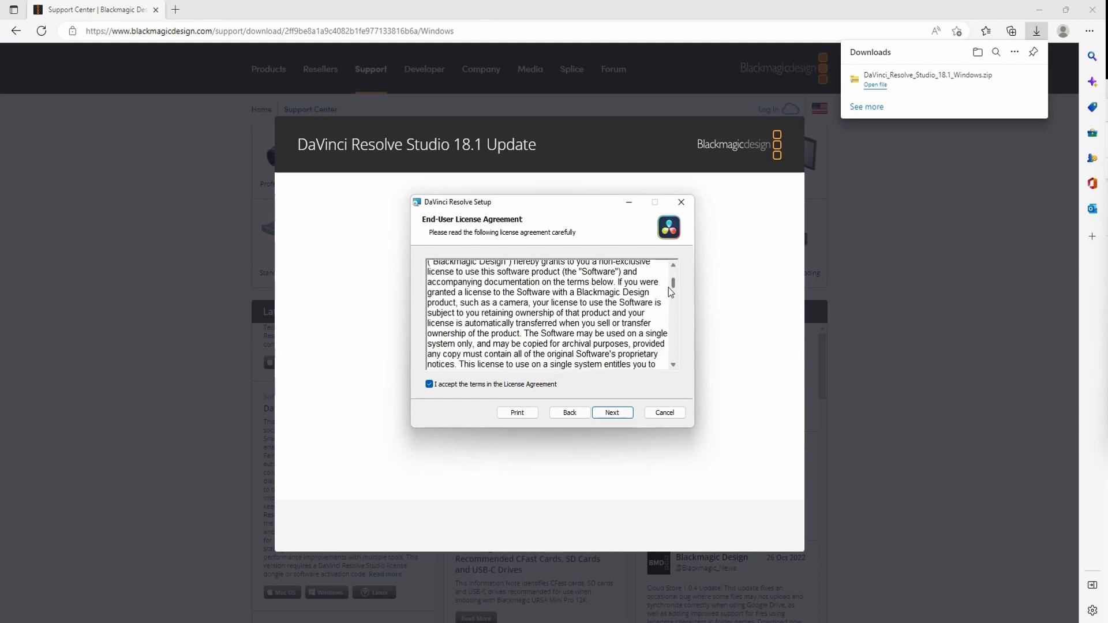
left_click_drag(670, 289, 663, 366)
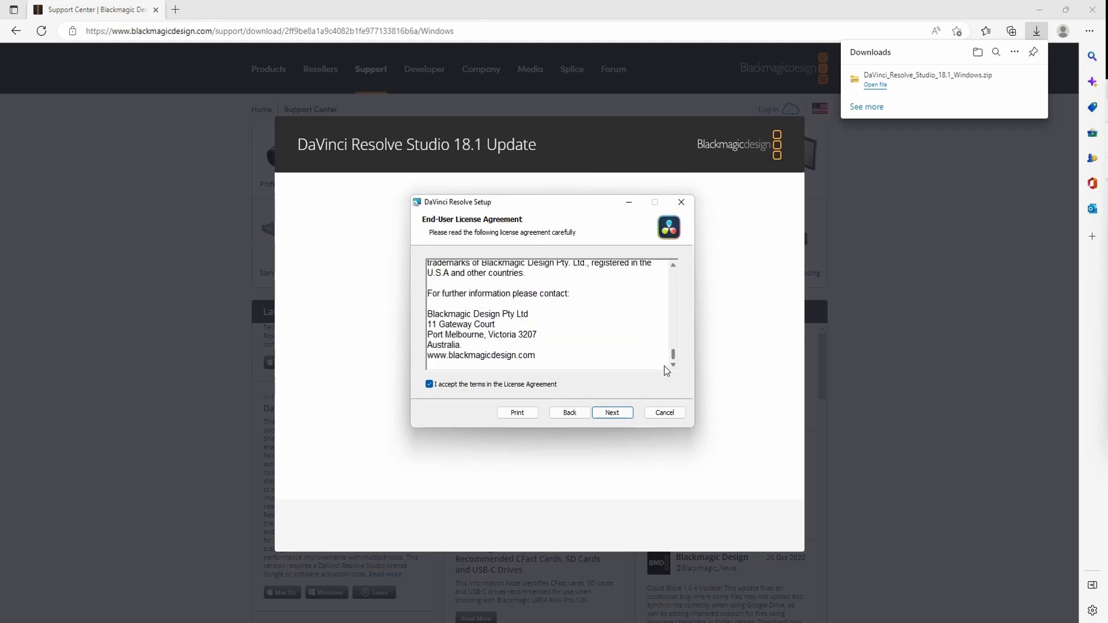
left_click(611, 412)
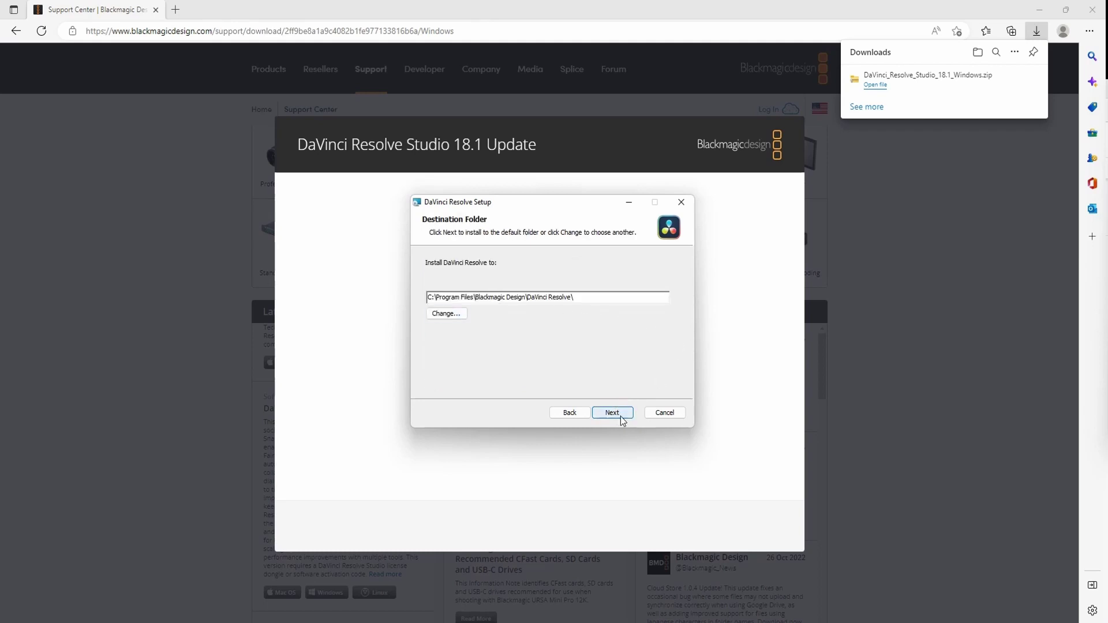
left_click(612, 412)
Step: Install DaVinci Resolve, then close the wizard and acknowledge the completion message
left_click(621, 417)
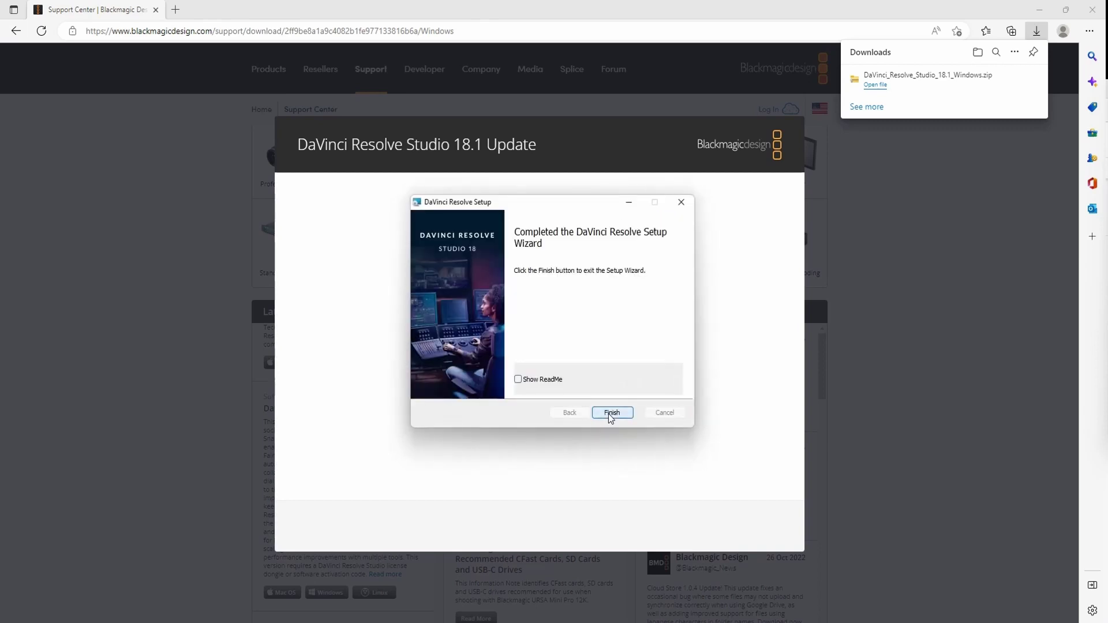
left_click(620, 416)
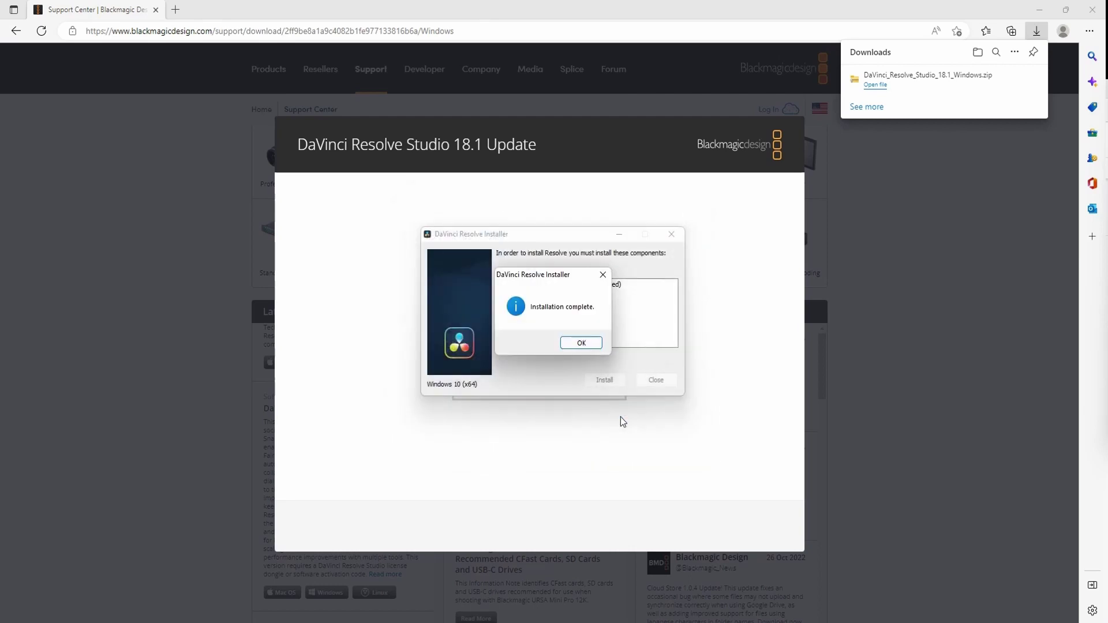
left_click(589, 344)
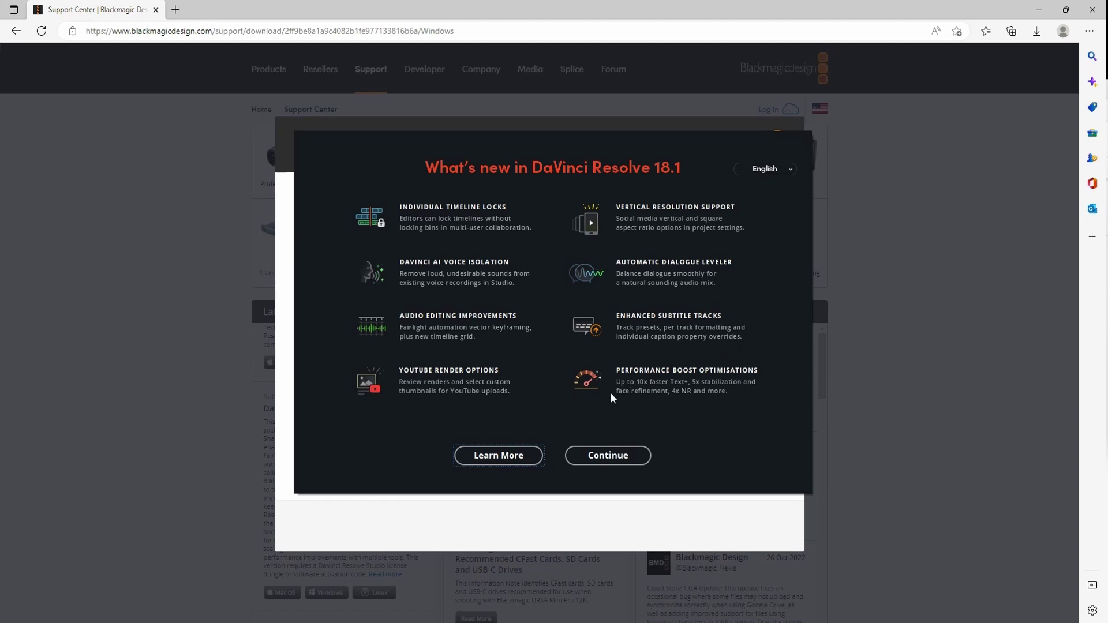
Step: Dismiss the DaVinci Resolve 18.1 What's New overview and start the application
left_click(607, 456)
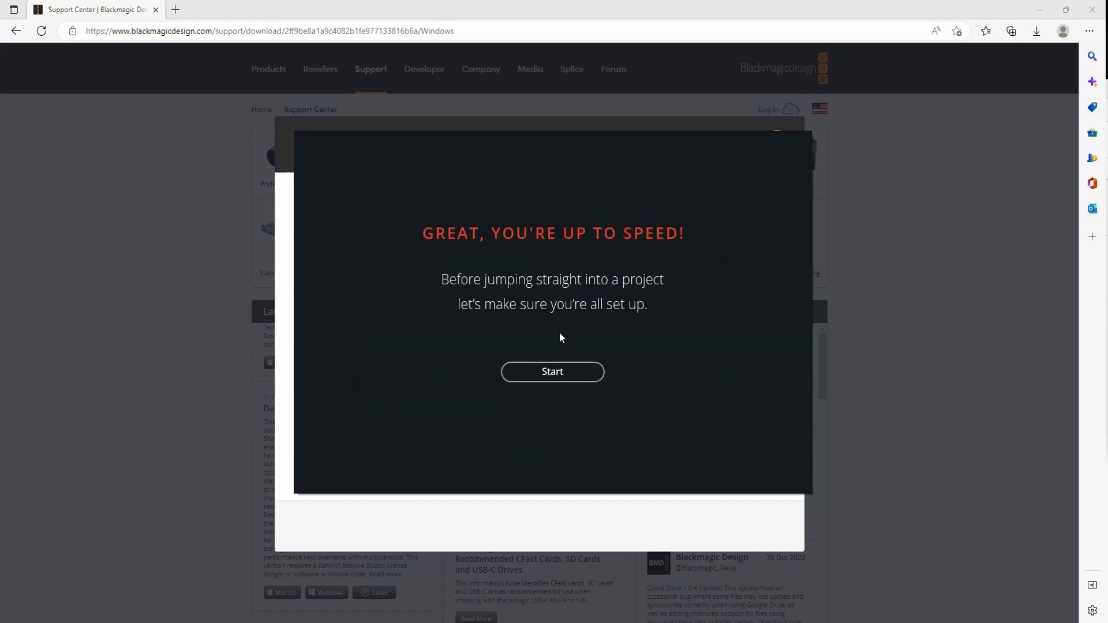
left_click(569, 373)
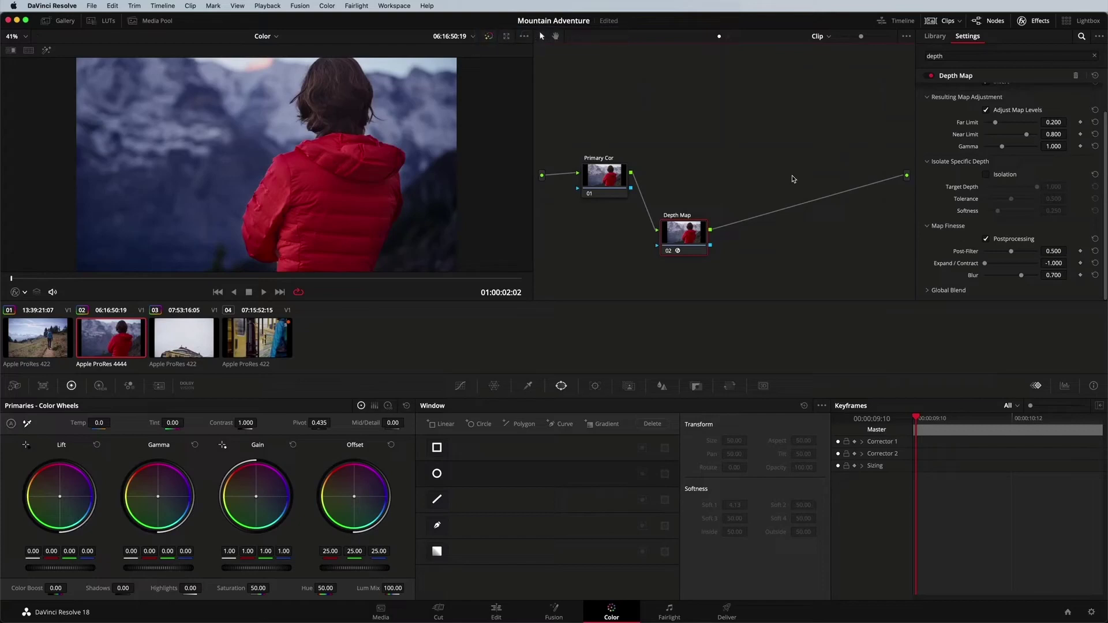
Step: Enable the Depth Map node's OFX alpha output, use it for mixing, and nudge the gamma balance
right_click(691, 230)
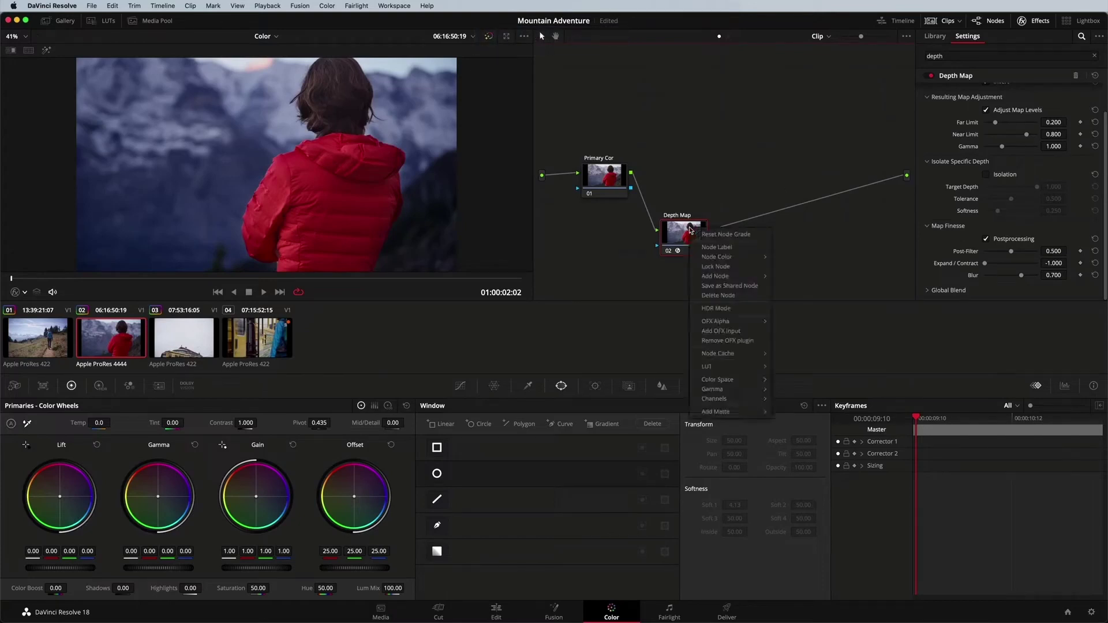
mouse_move(740, 320)
left_click(800, 322)
right_click(697, 235)
mouse_move(759, 333)
left_click(807, 341)
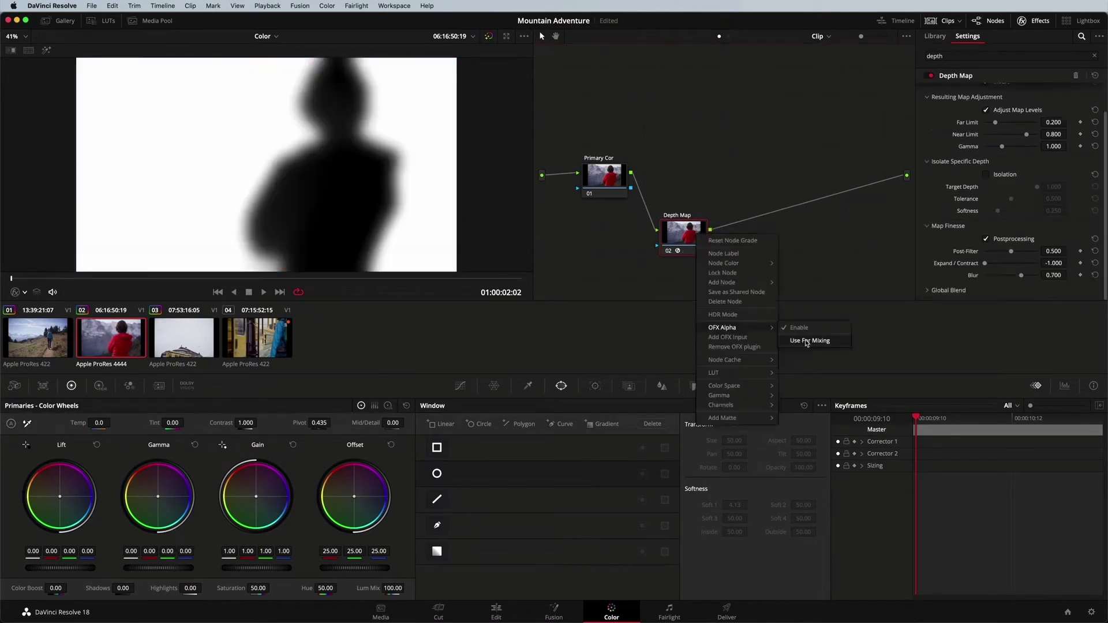
left_click(807, 340)
left_click_drag(159, 497, 166, 507)
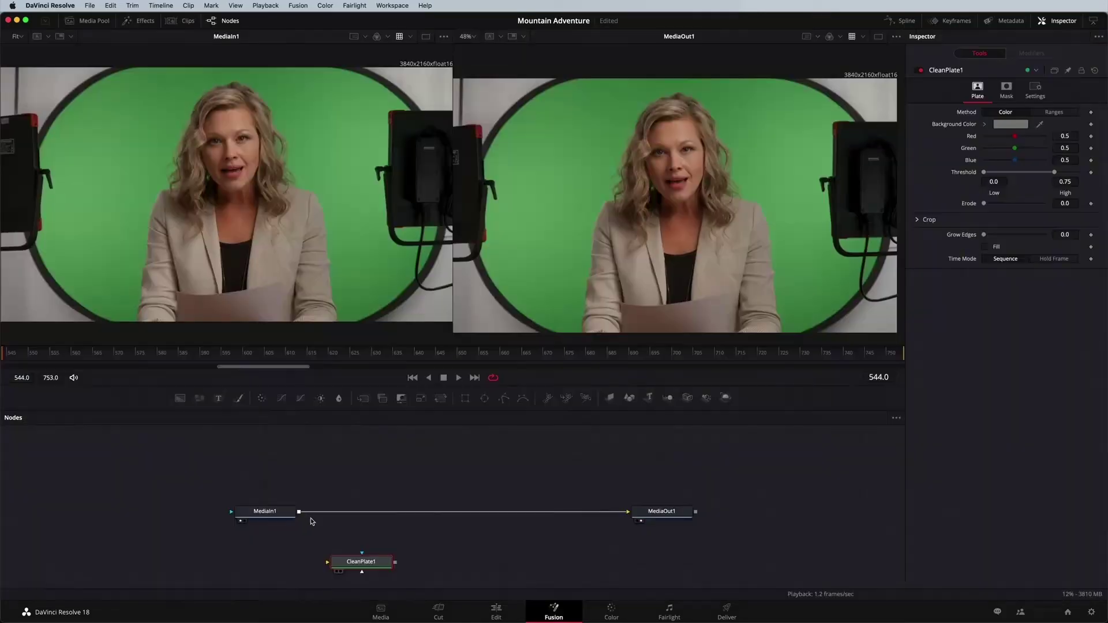
Step: Set the clean plate's High threshold to 0.9, erode its edges slightly, and enable filling
type("0.9")
key("Return")
mouse_move(984, 204)
left_mouse_down()
mouse_move(997, 203)
mouse_move(989, 235)
left_mouse_up()
left_click(985, 246)
Step: Add a DeltaKeyer between MediaIn1 and MediaOut1, with CleanPlate1 feeding its clean plate input
key("shift+space")
type("delta")
key("Return")
left_click_drag(299, 511, 629, 511)
left_click_drag(394, 562, 385, 504)
left_click(398, 487)
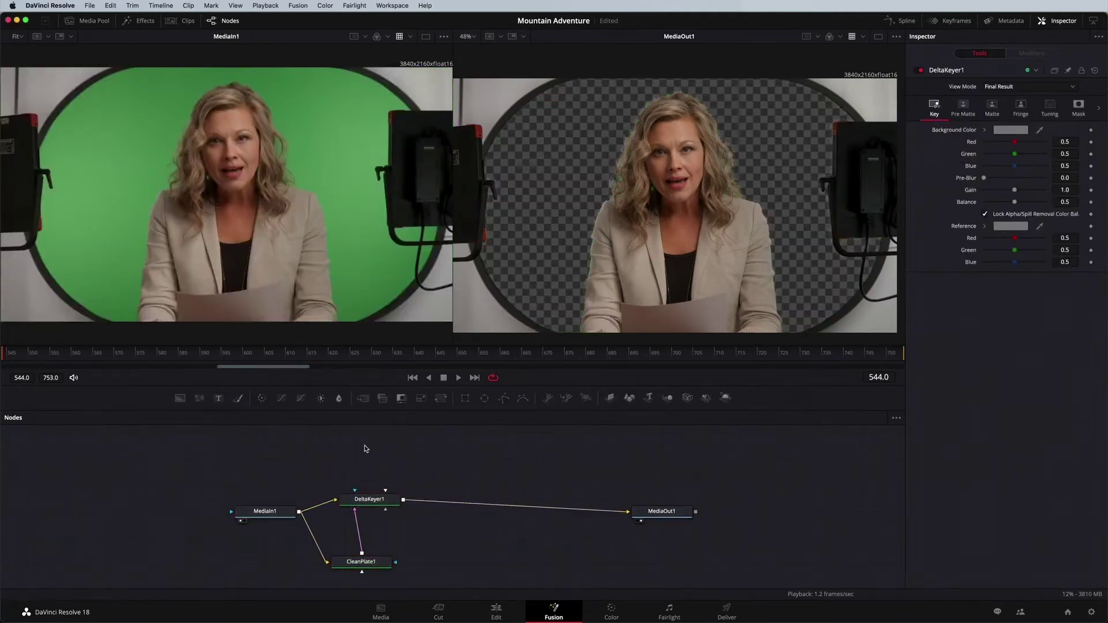
Step: Add a Polygon mask and connect it to DeltaKeyer1 as the solid matte
left_click(366, 447)
key("shift+space")
type("polygon")
key("Return")
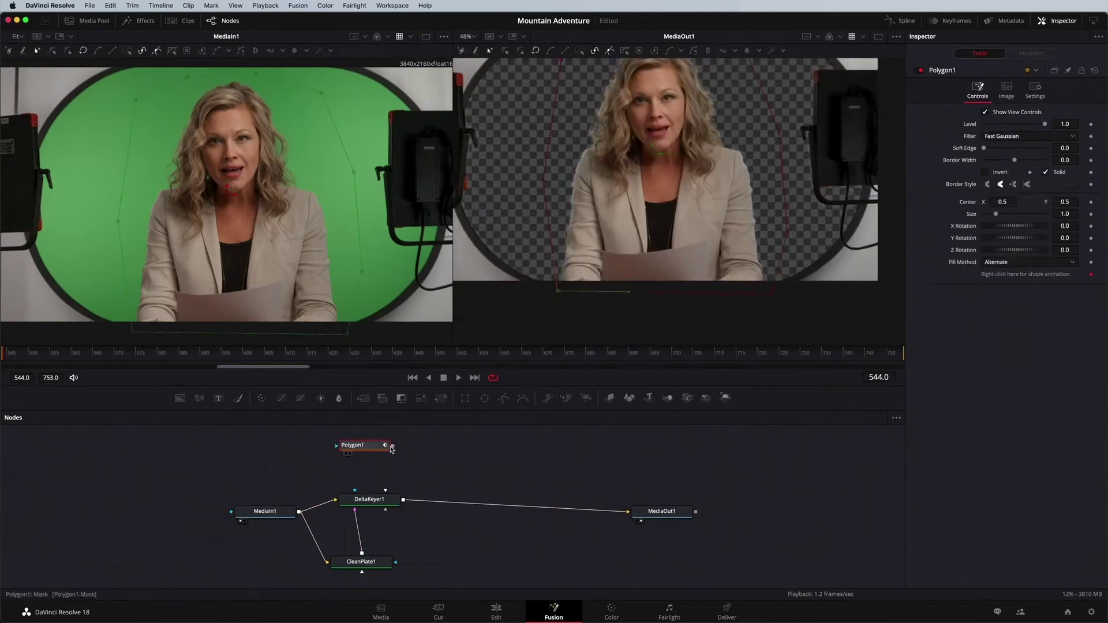
left_click_drag(393, 446, 382, 500)
left_click(422, 514)
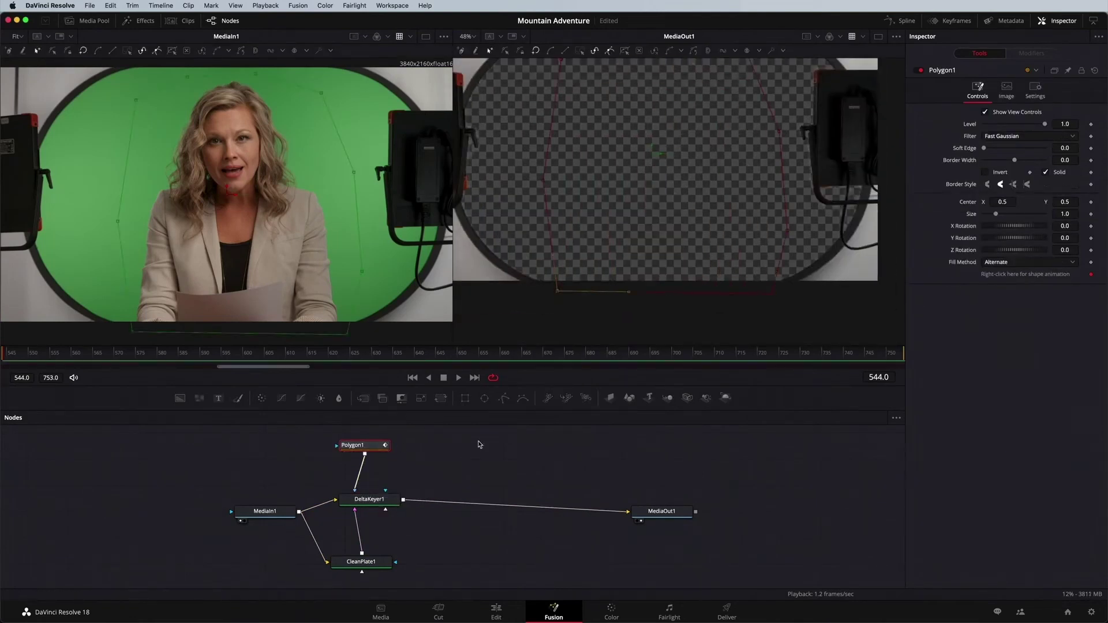
Step: Set DeltaKeyer1's matte Threshold Low to 2, checking the alpha view and the final result
left_click(369, 500)
left_click(829, 36)
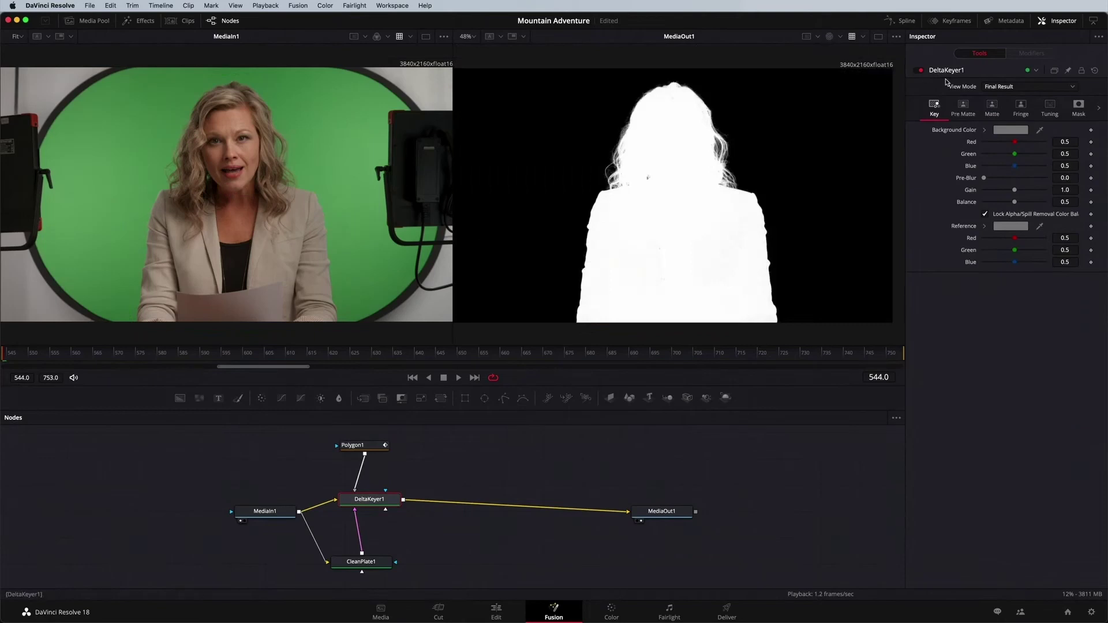
left_click(992, 106)
left_click(994, 139)
type("2")
key("Return")
left_click(829, 36)
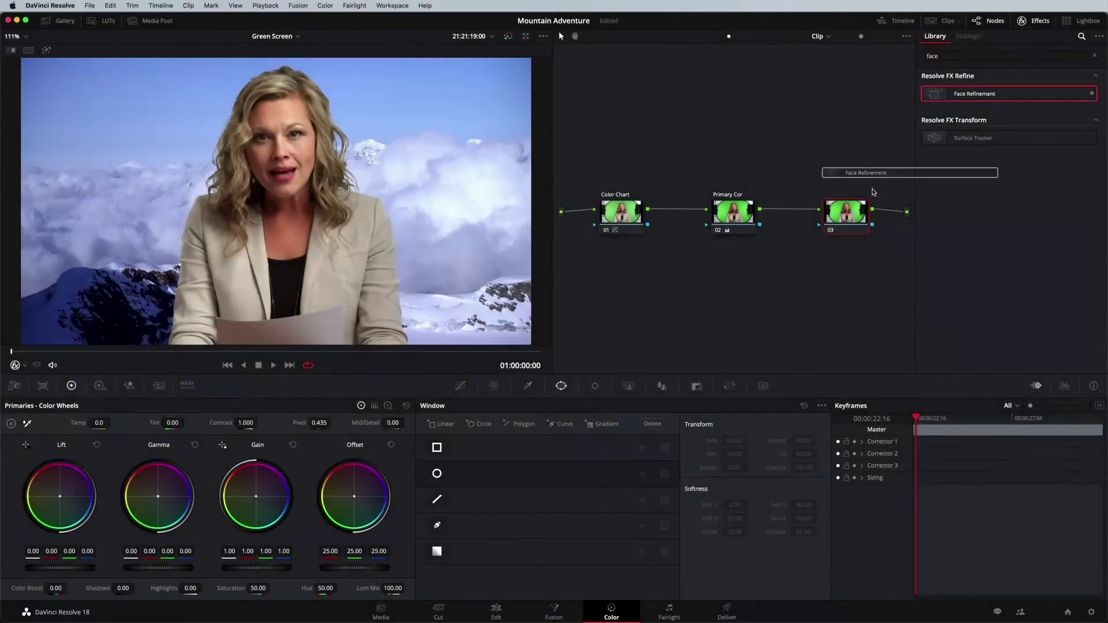
Step: Apply Face Refinement to node 03, analyse the faces, and run the object removal scene analysis
left_click_drag(873, 192, 846, 215)
left_click(997, 91)
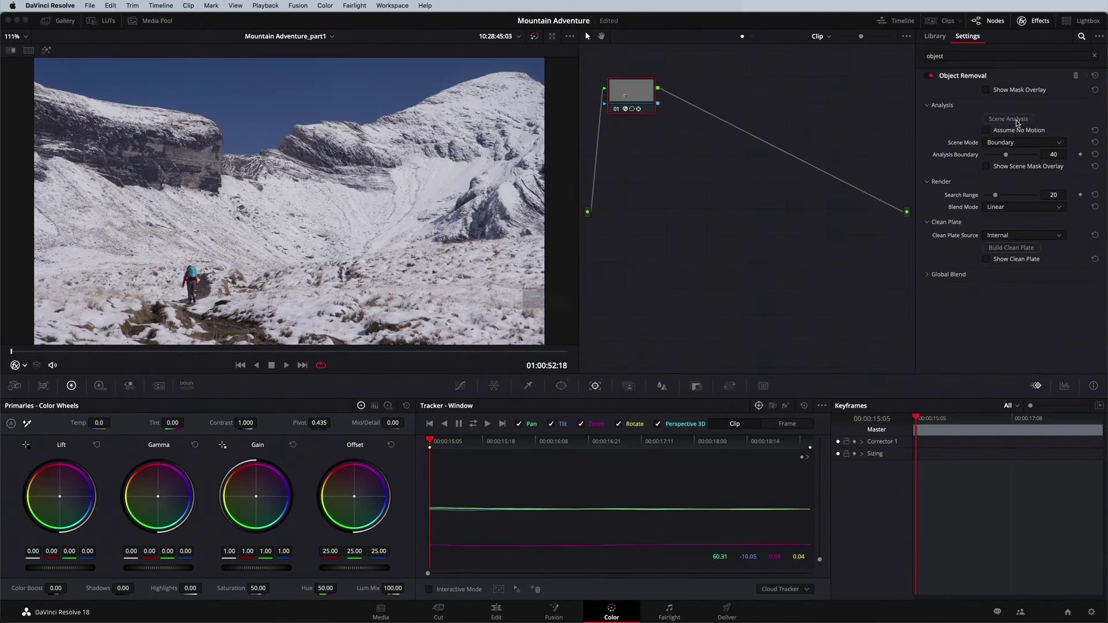
left_click(1017, 120)
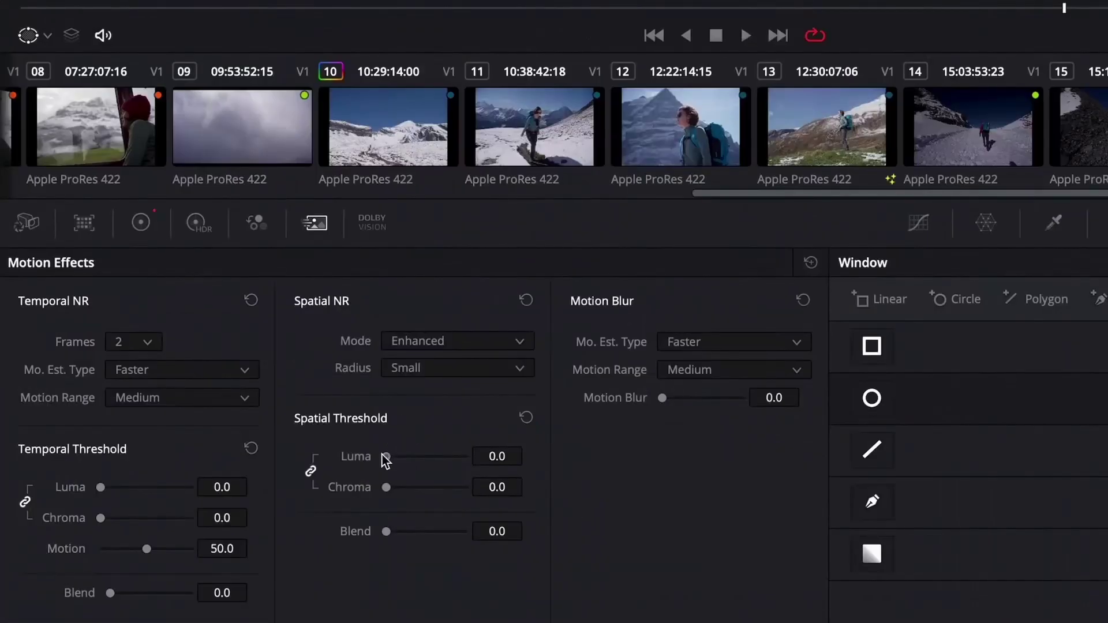
Step: Set noise reduction spatial threshold to 32.1, temporal threshold to 8.4, and motion estimation to Better
left_click_drag(382, 455, 411, 457)
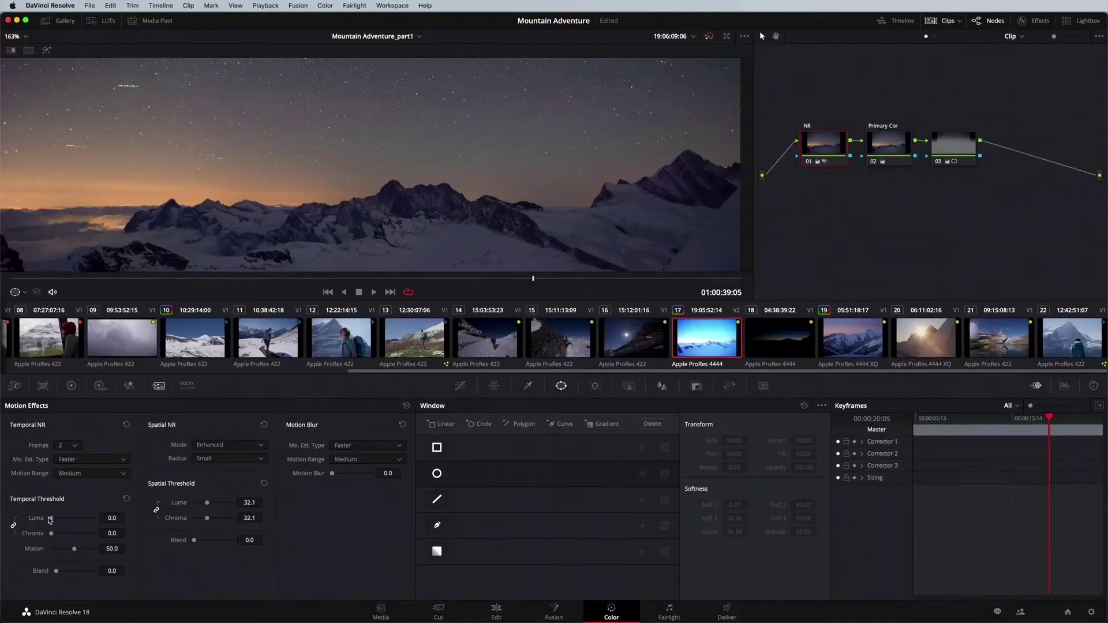
left_click_drag(50, 519, 56, 519)
left_click(77, 461)
left_click(75, 488)
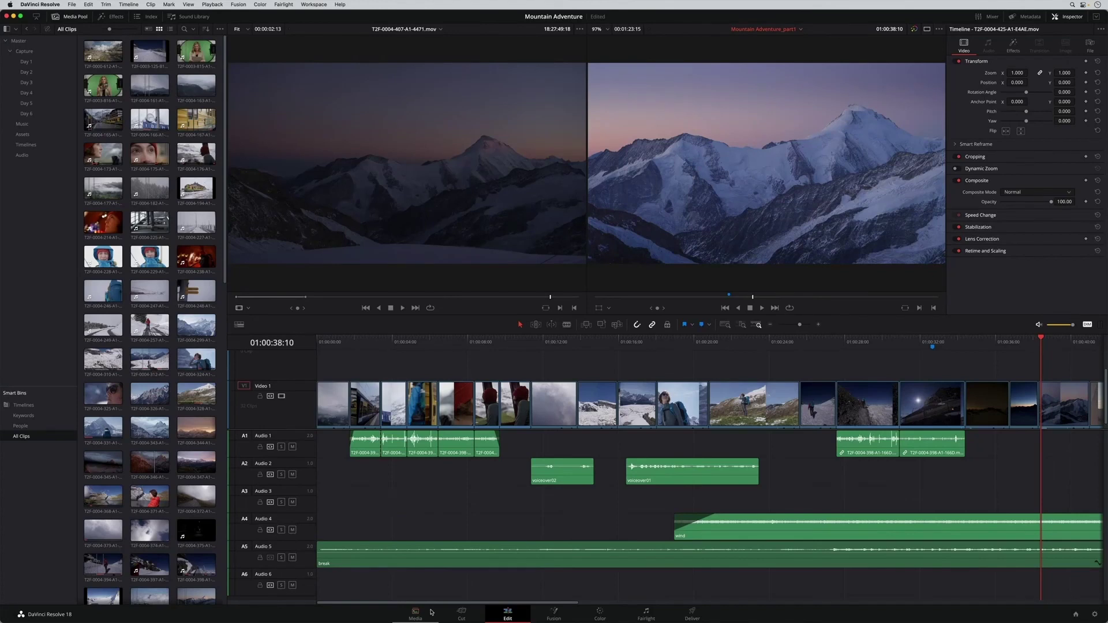
Step: Visit the Cut, Fairlight and Color pages, then open Mountain Adventure from the cloud project library
key("shift+3")
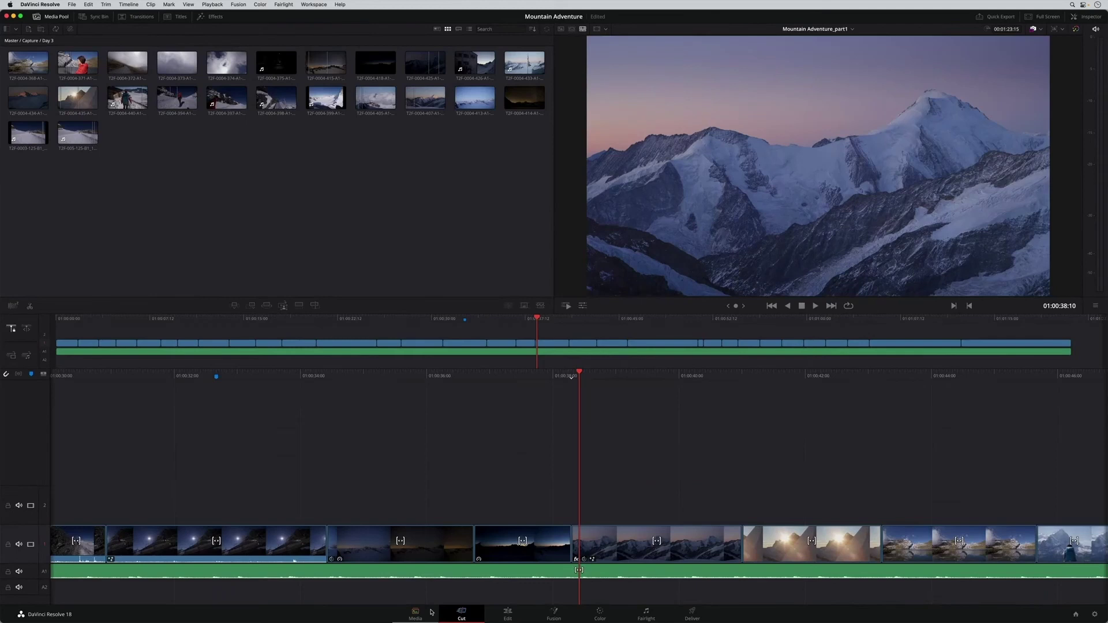
key("shift+7")
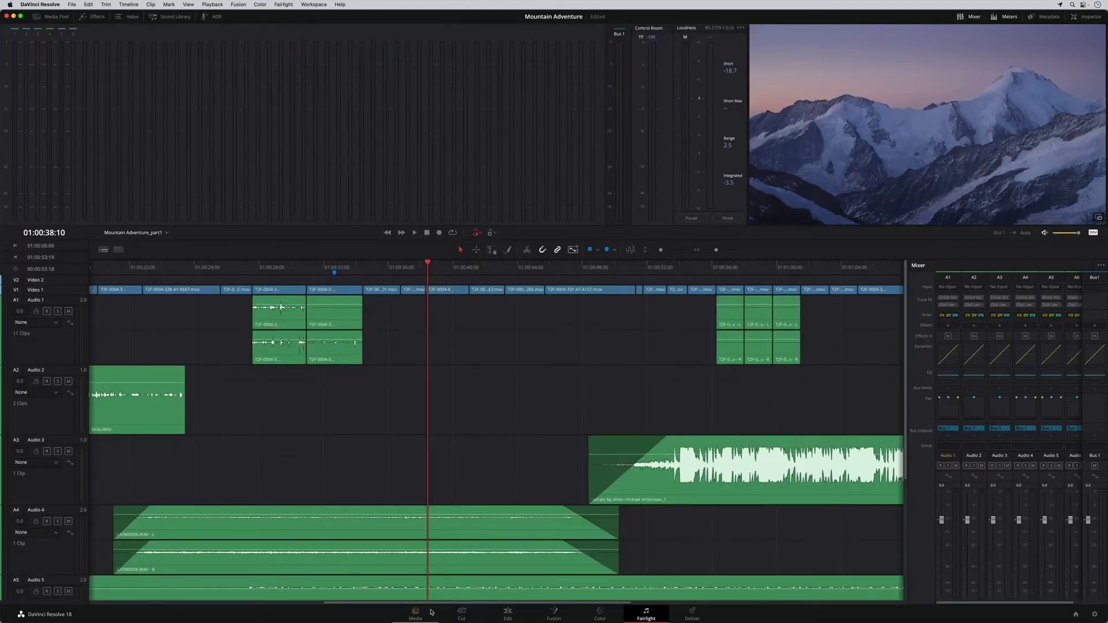
key("shift+6")
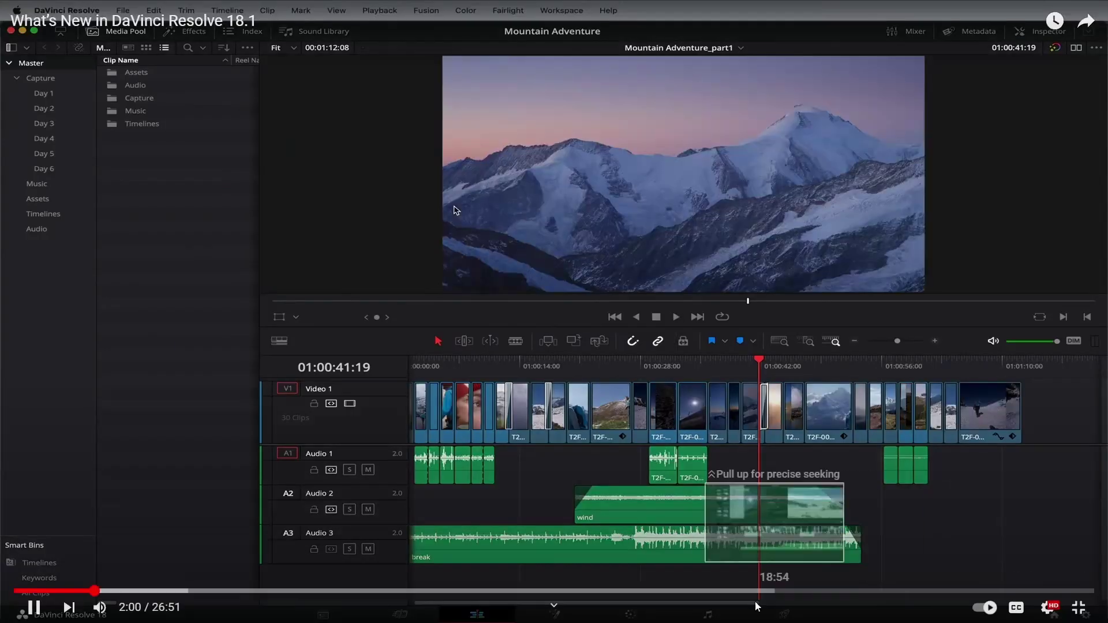
left_click(82, 591)
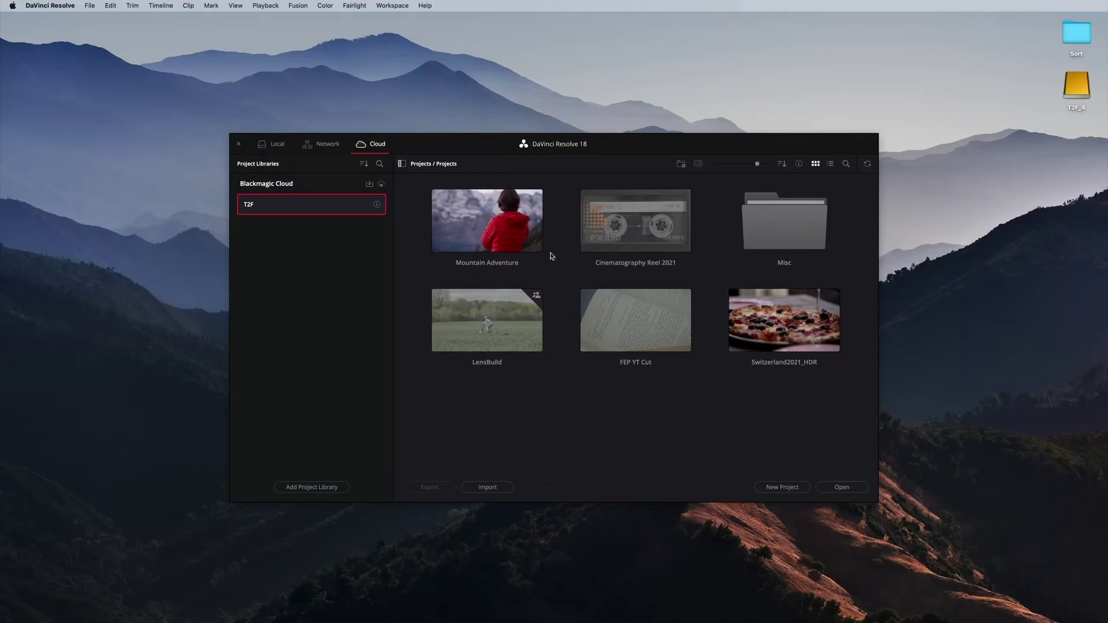
double_click(531, 234)
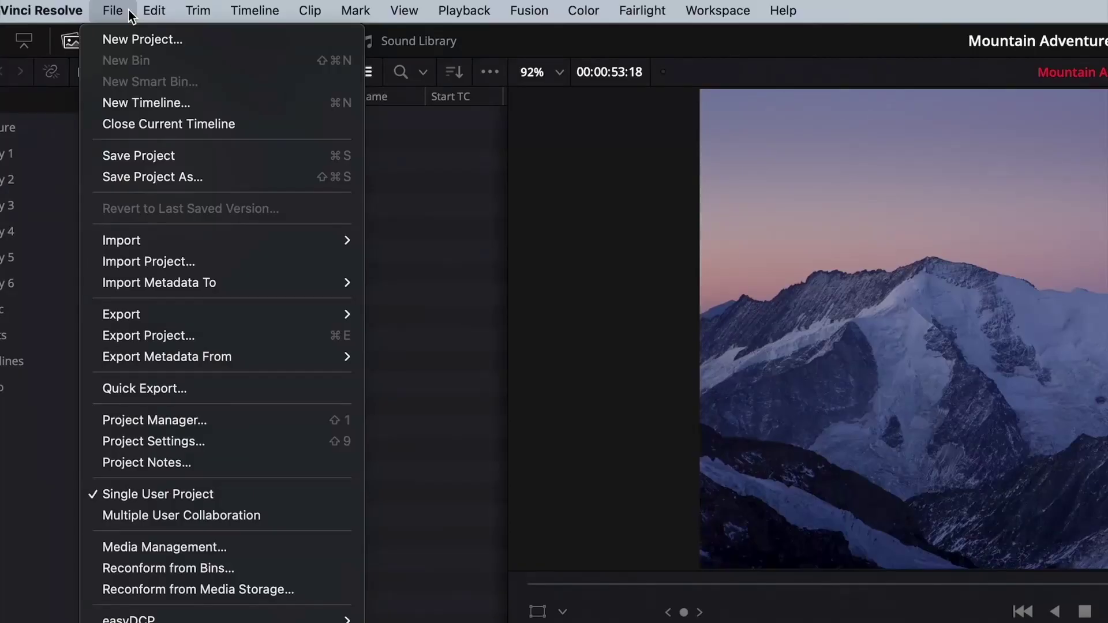
Step: Close the File menu so the Mountain Adventure project finishes loading on its Selects timeline
left_click(240, 515)
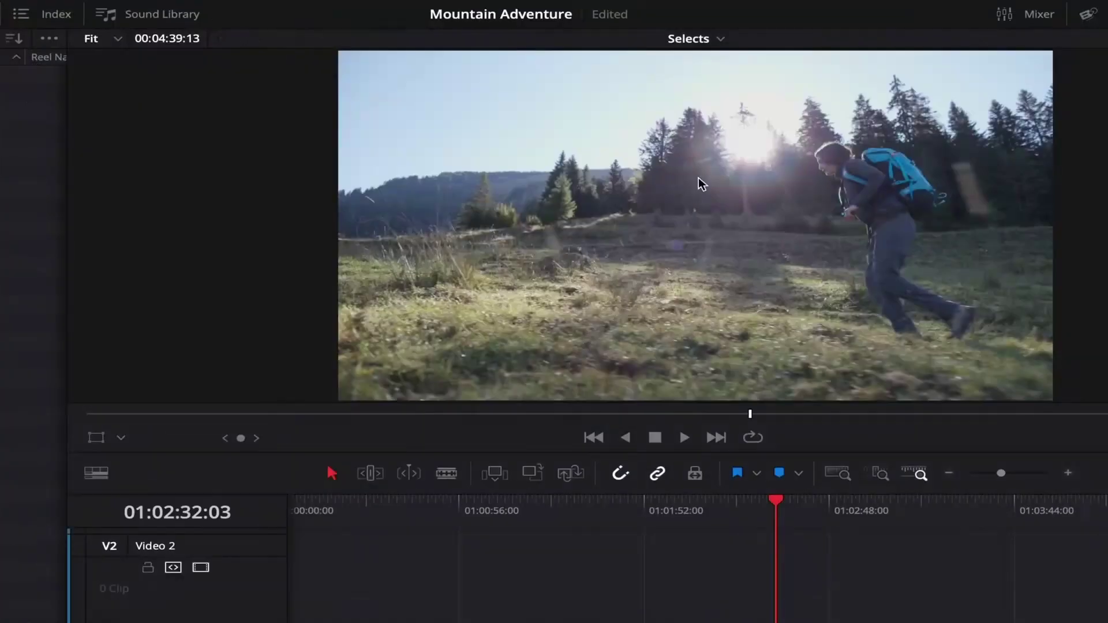
Step: Load the Mountain Adventure_part1 timeline and open the Timelines folder listing part1, part2 and Selects
left_click(720, 40)
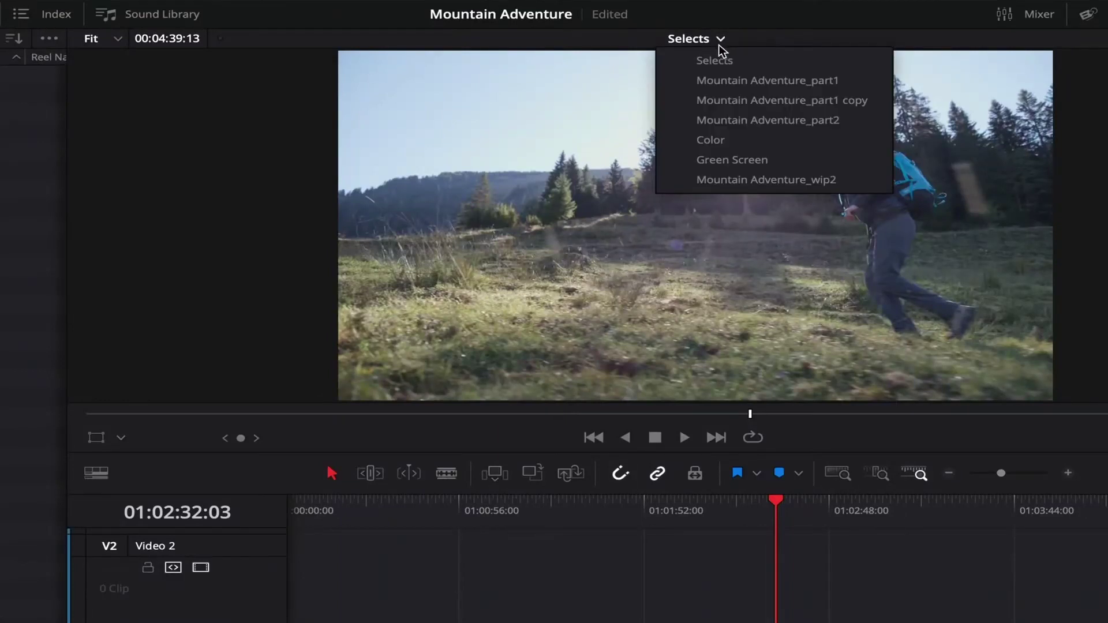
left_click(717, 77)
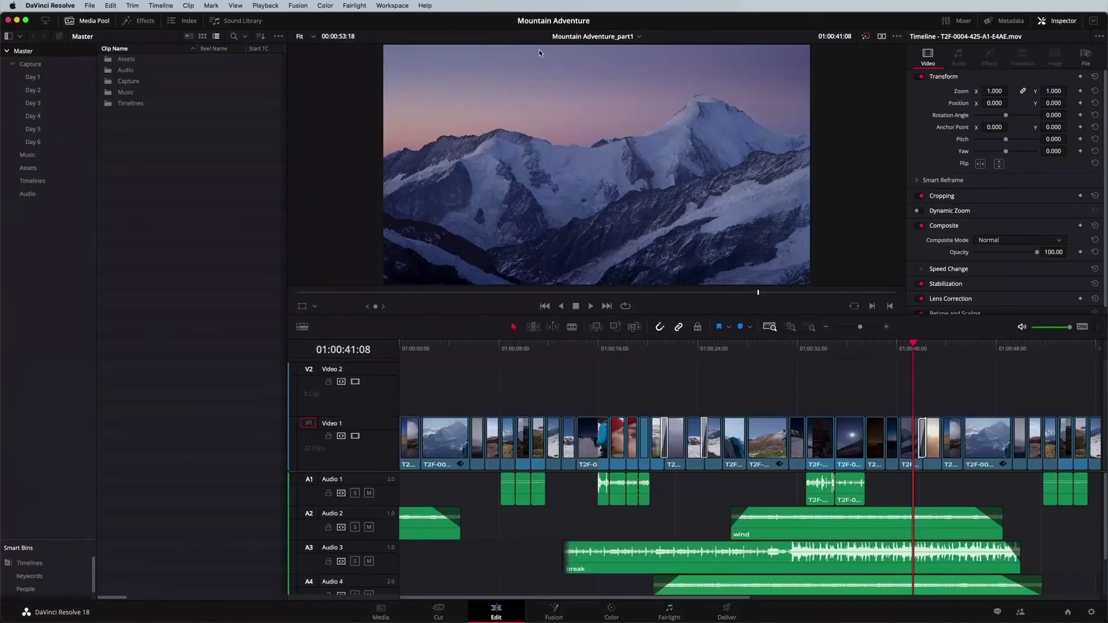
left_click(131, 104)
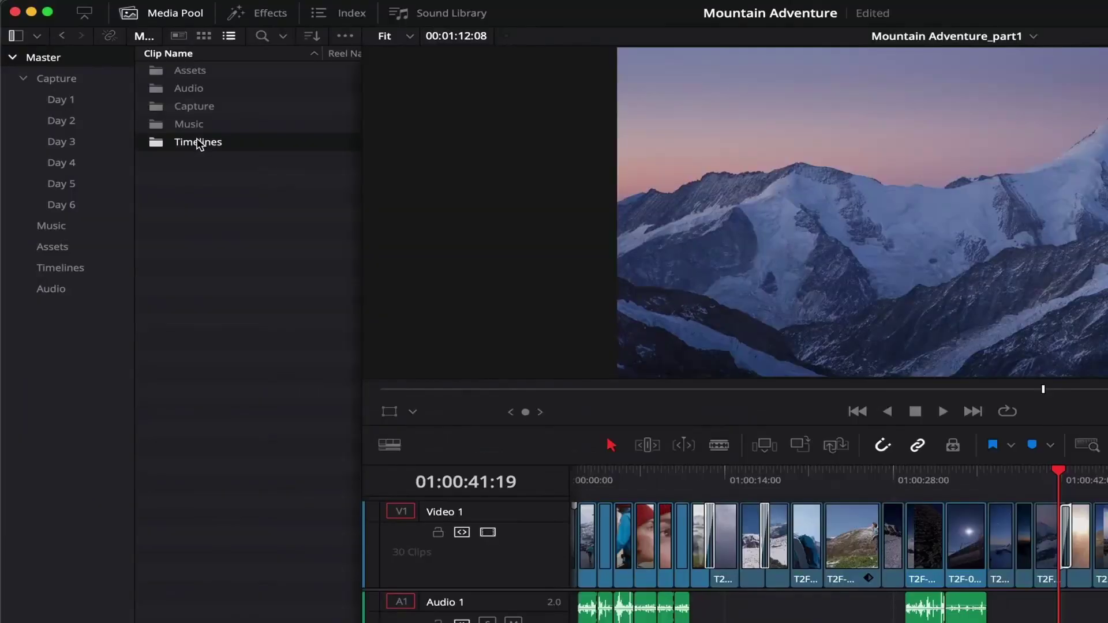
double_click(198, 142)
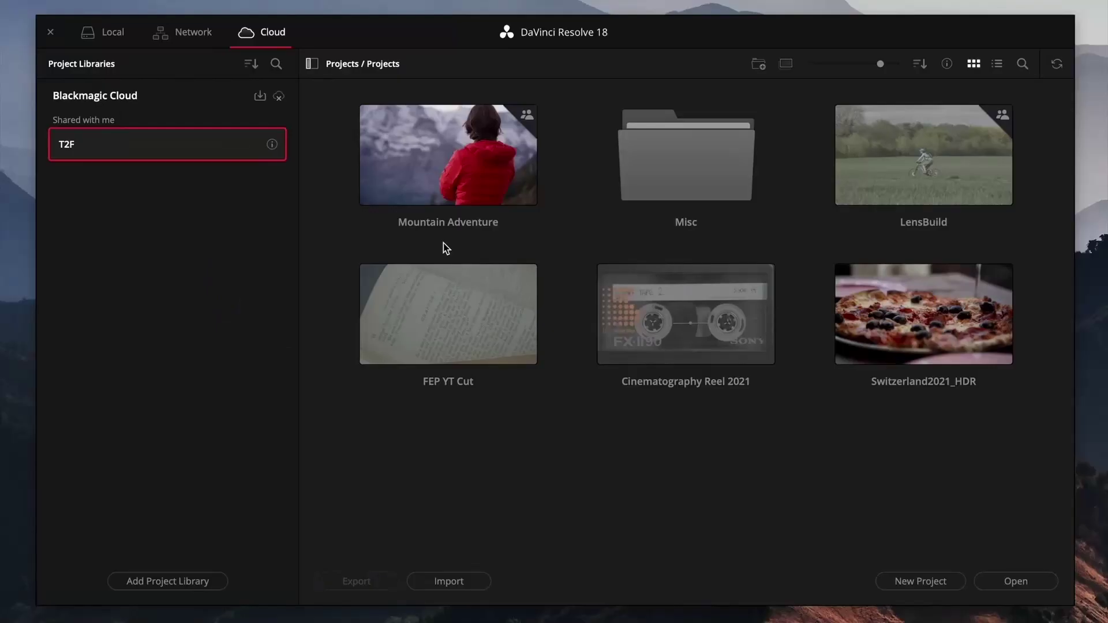
Step: Open the Mountain Adventure cloud project and its Timelines bin
left_click(437, 193)
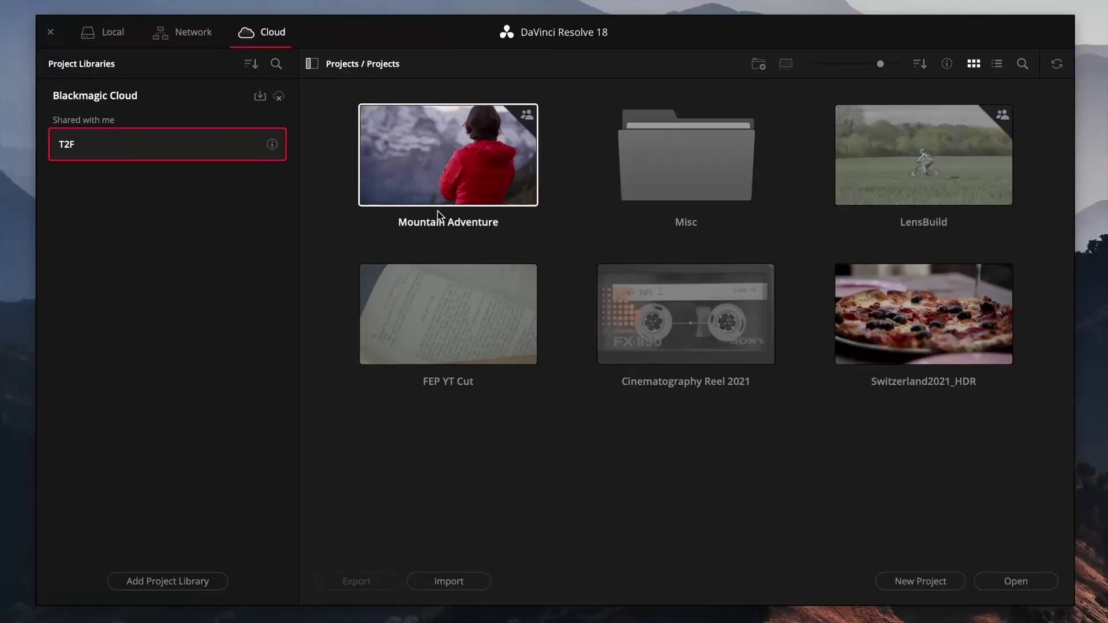
double_click(435, 191)
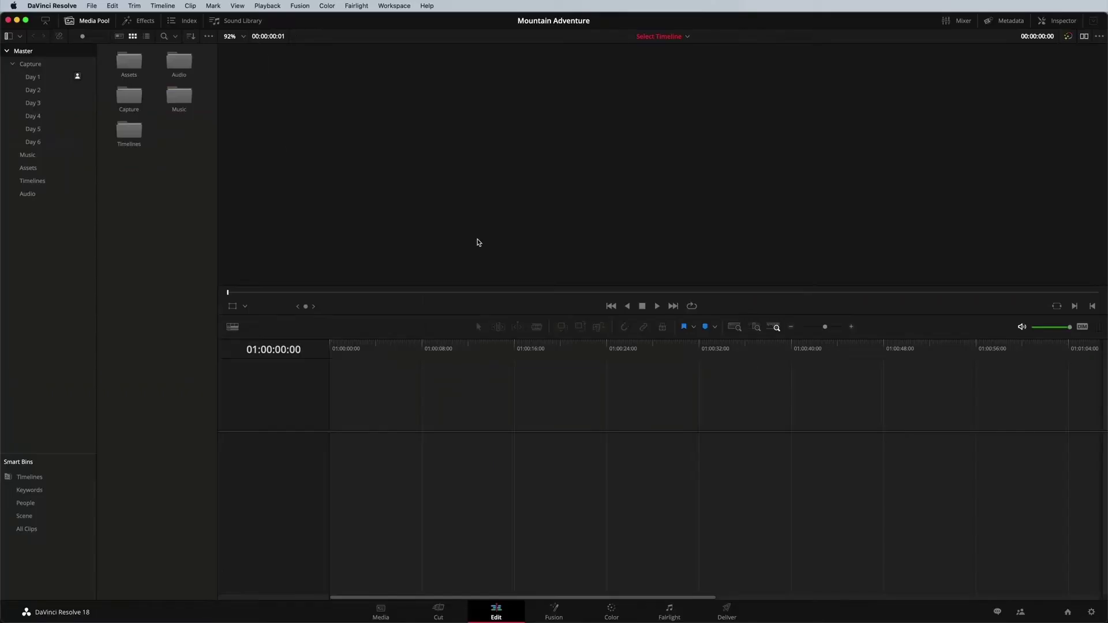
left_click(60, 180)
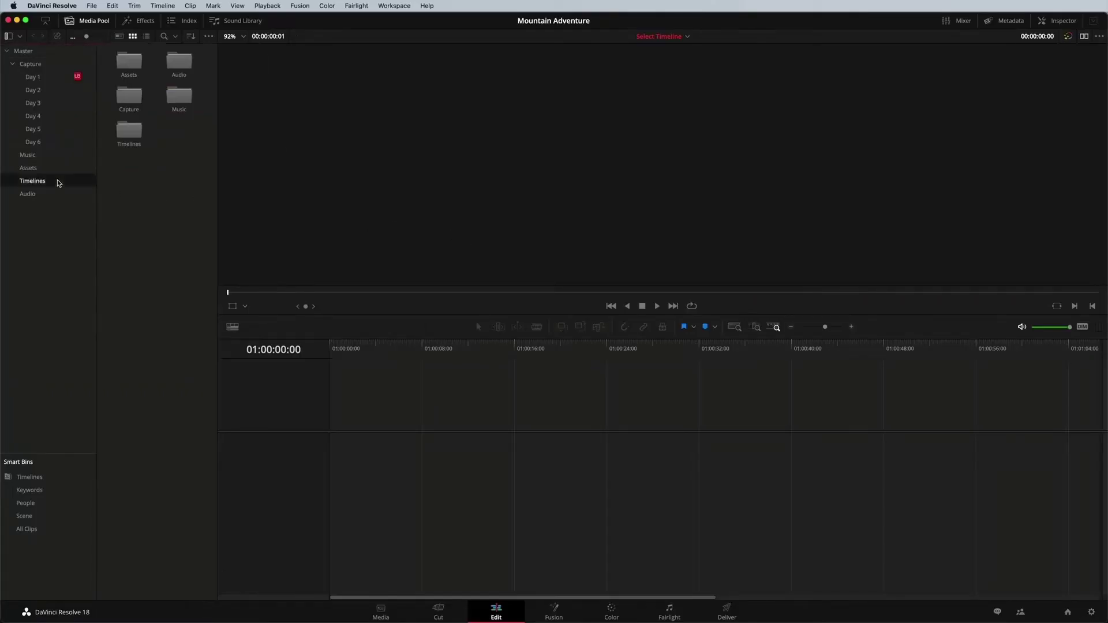
Step: Show the timelines as a list and load Mountain Adventure_part2
left_click(144, 63)
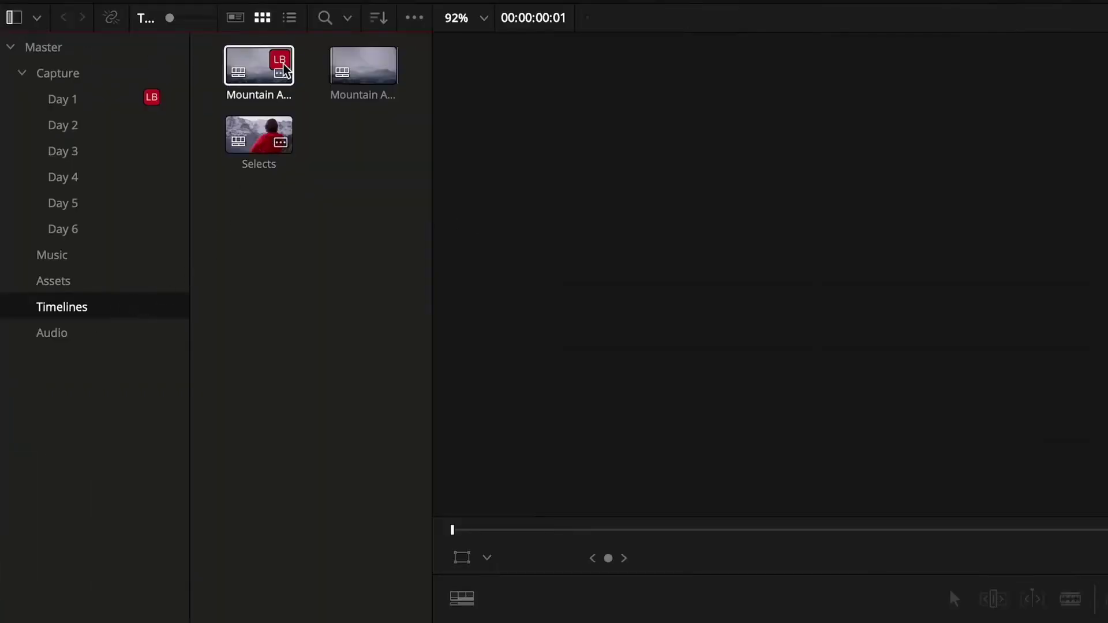
left_click(290, 18)
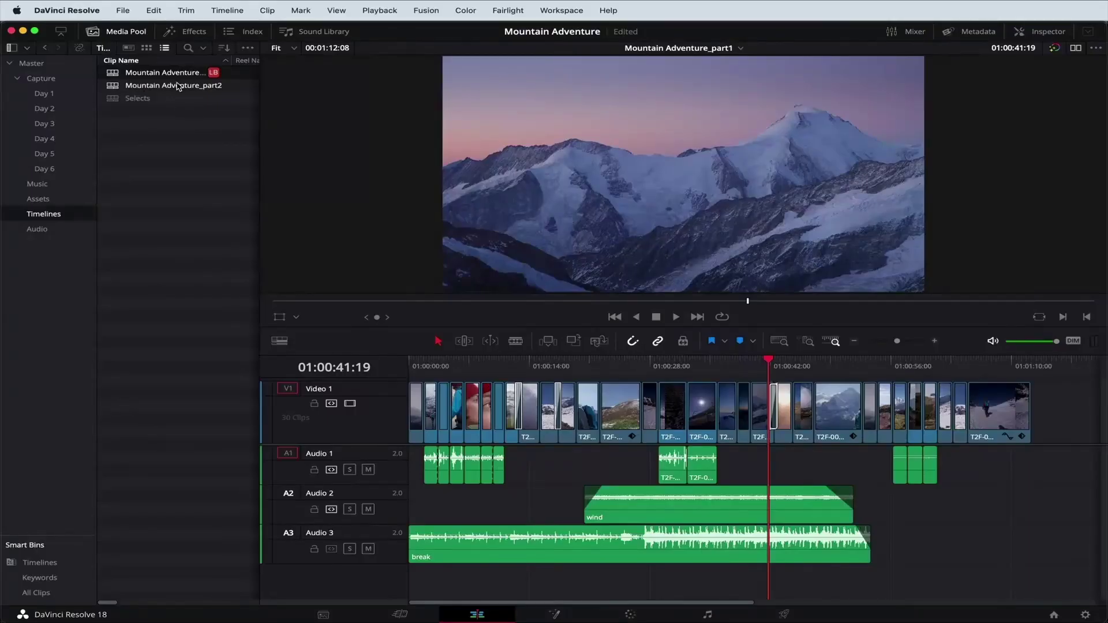
double_click(177, 86)
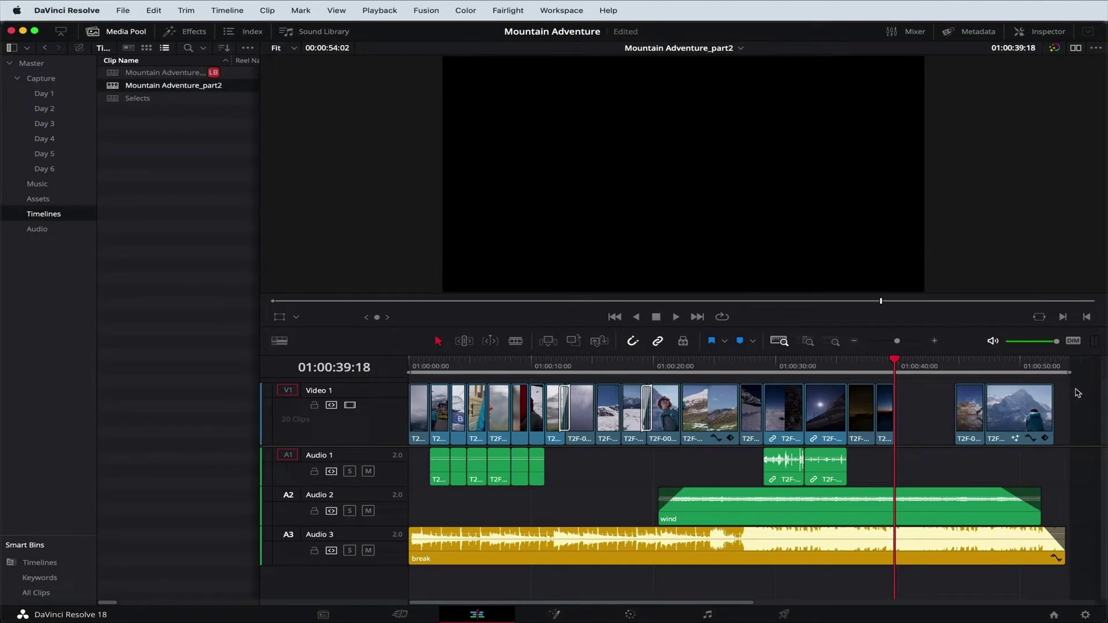
Step: Select the last video clip, then apply Lock Bins to the Timelines bin
left_click_drag(1067, 392, 912, 434)
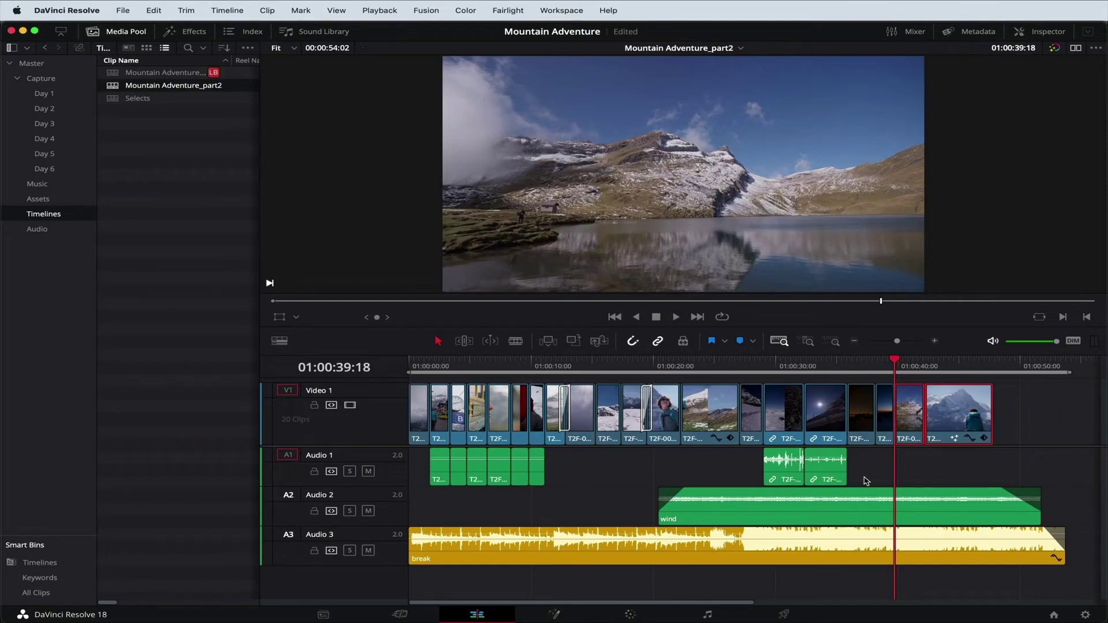
right_click(71, 214)
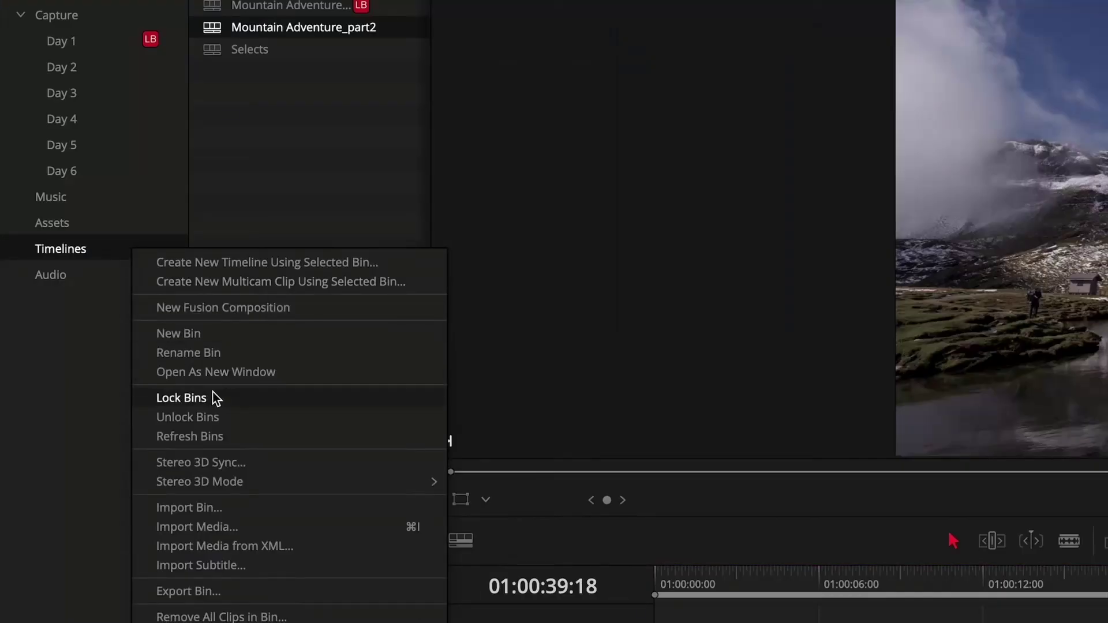
left_click(215, 397)
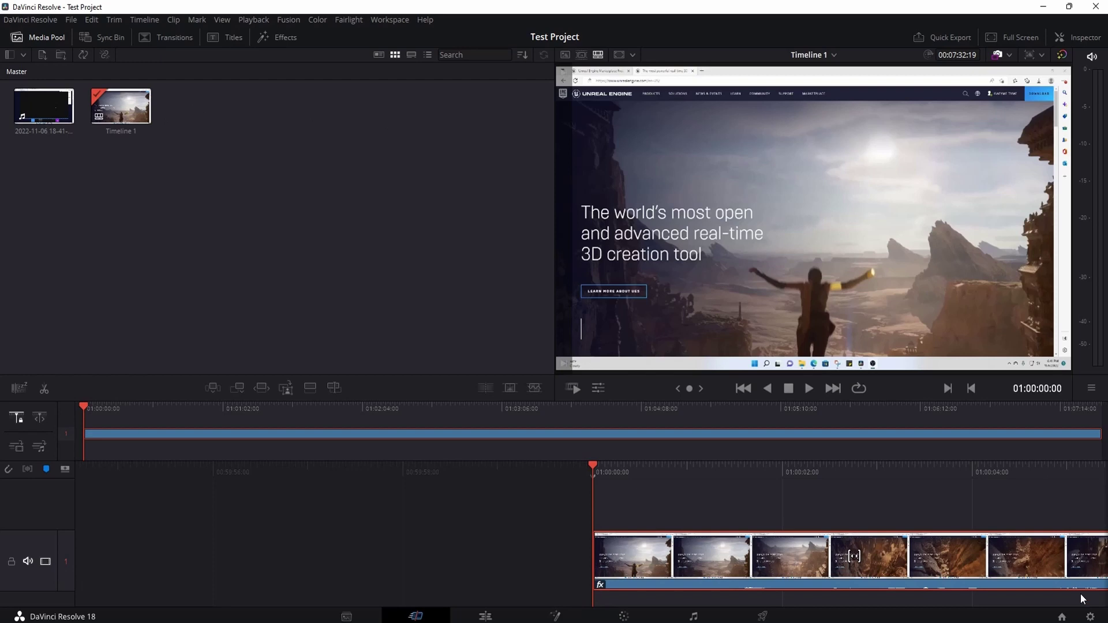
Step: In Project Settings, browse the timeline resolution choices and keep 1920 x 1080 HD
left_click(1090, 617)
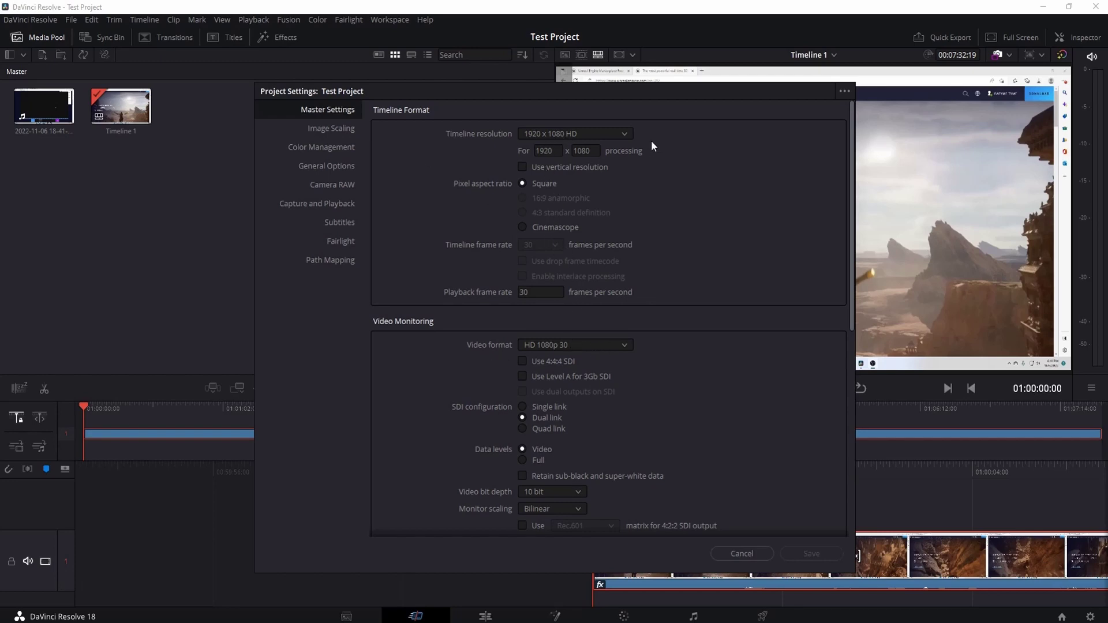
left_click(626, 135)
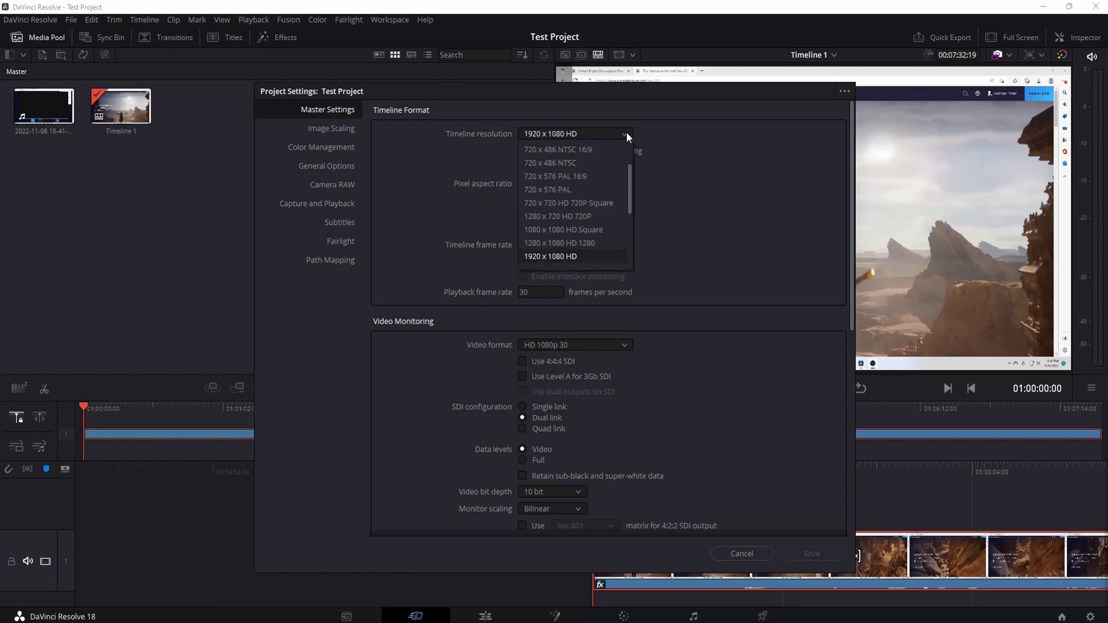
scroll(609, 225, "down", 1)
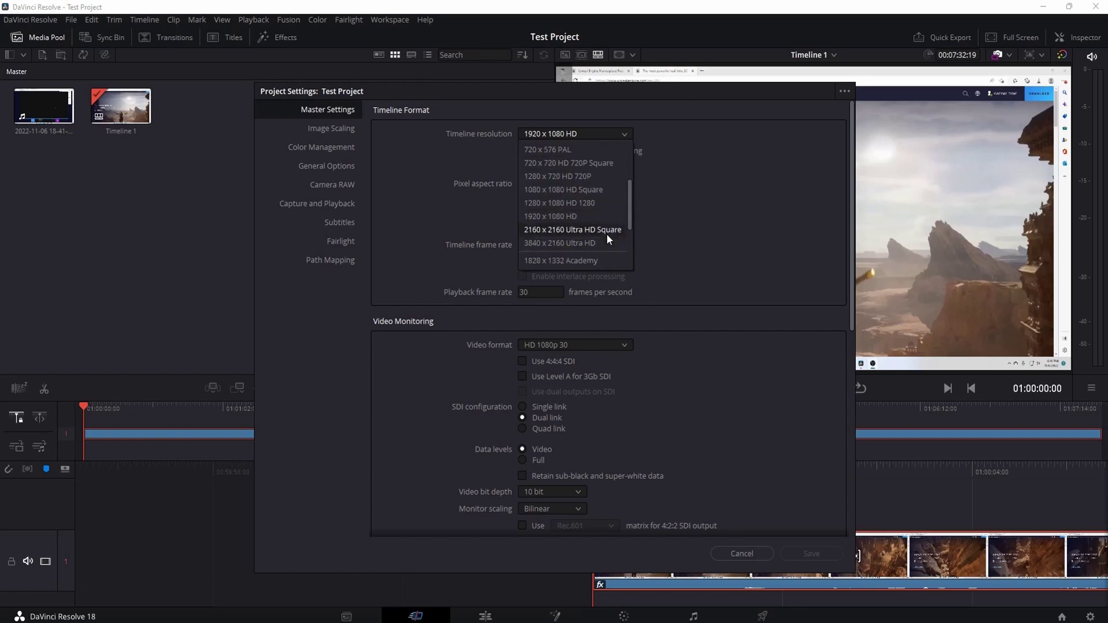
scroll(609, 213, "up", 2)
key("Escape")
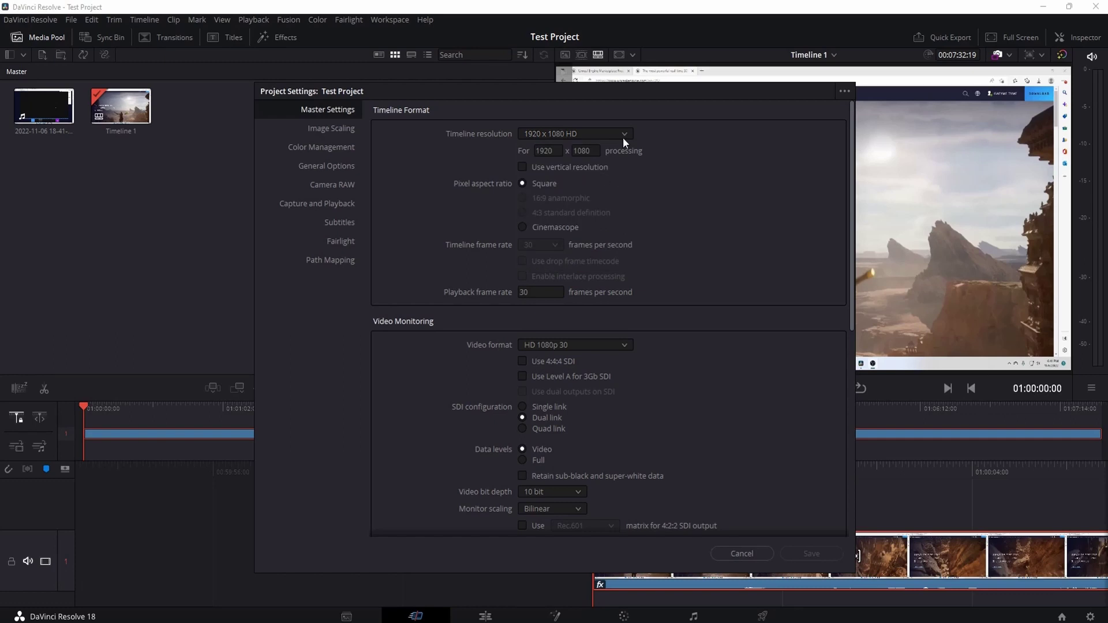
left_click(845, 93)
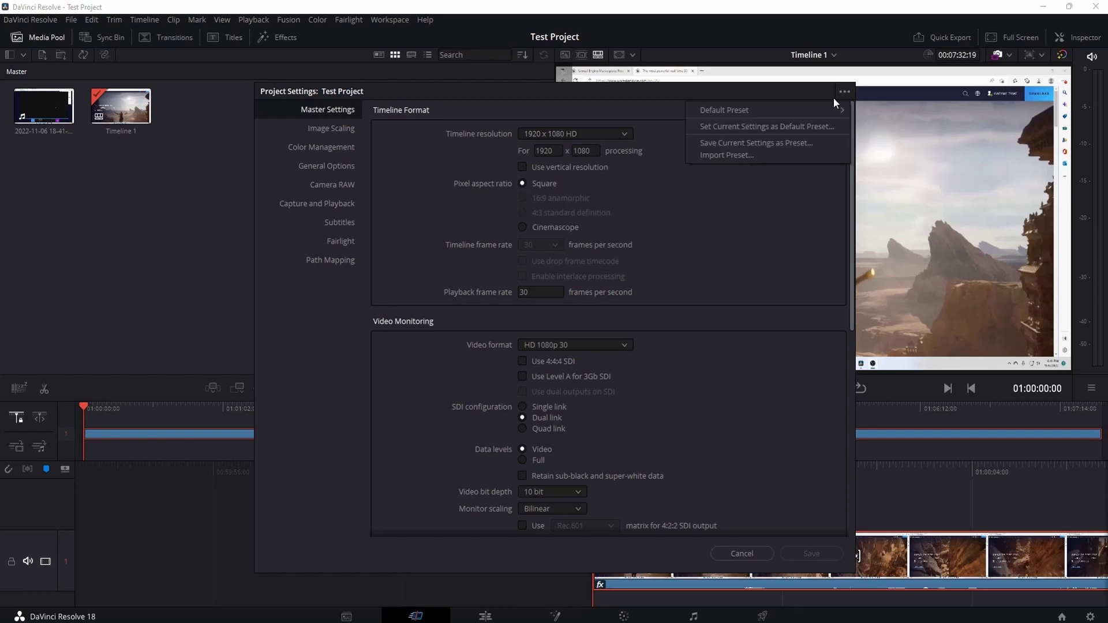
Step: Change the timeline resolution to 2160 x 2160 Ultra HD Square
mouse_move(768, 110)
left_click(630, 135)
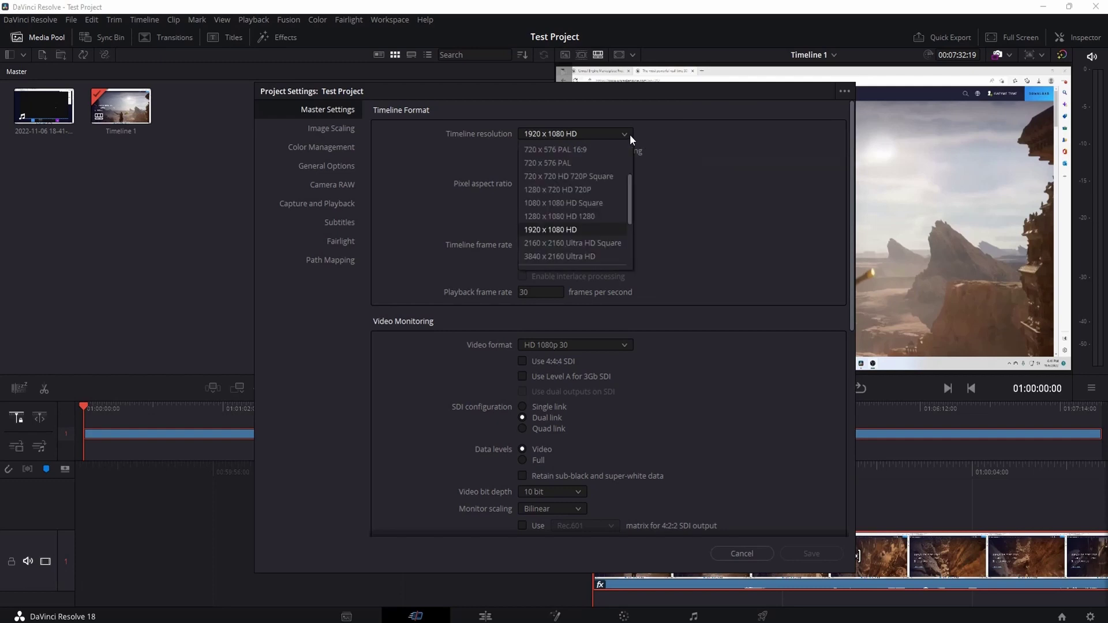
left_click(614, 244)
Step: Check the settings preset menu, close Project Settings and switch to the Deliver page
left_click(840, 91)
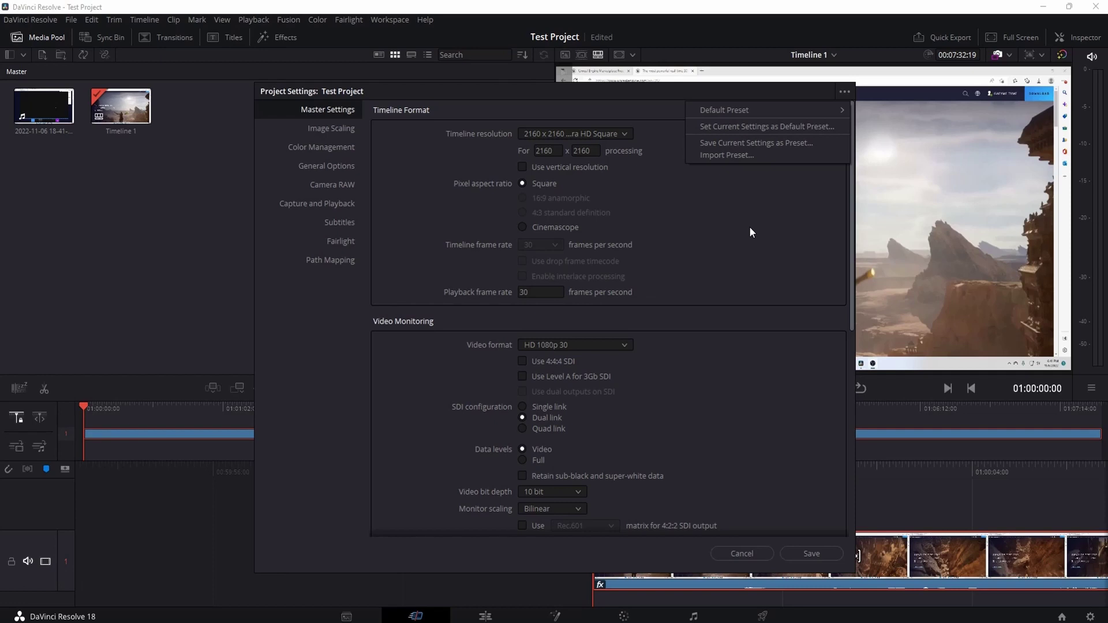
key("Escape")
key("Escape")
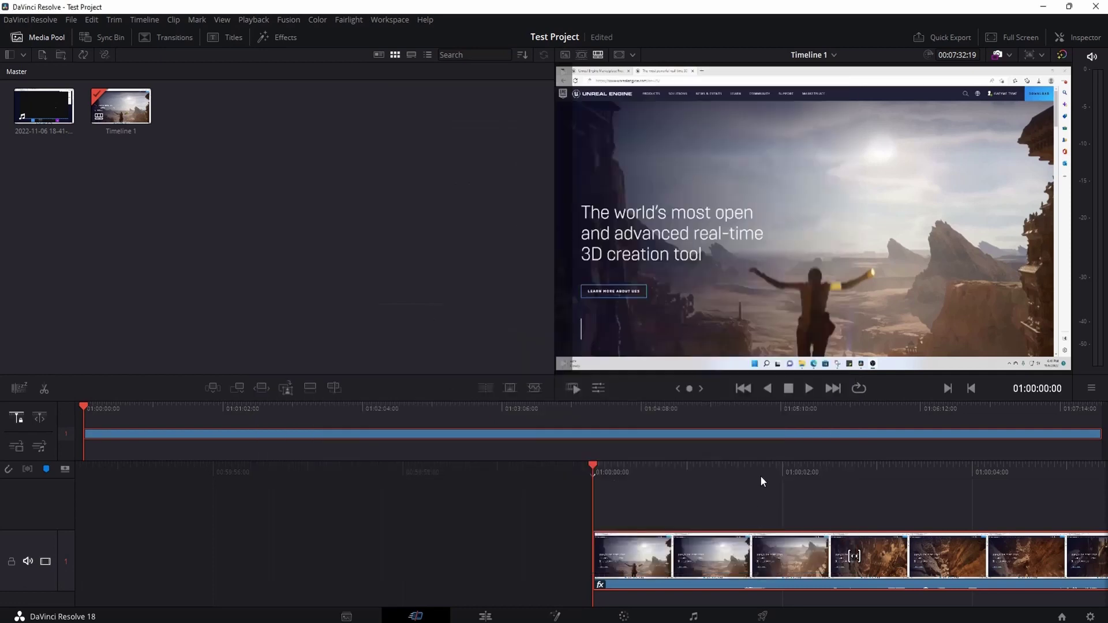
left_click(762, 616)
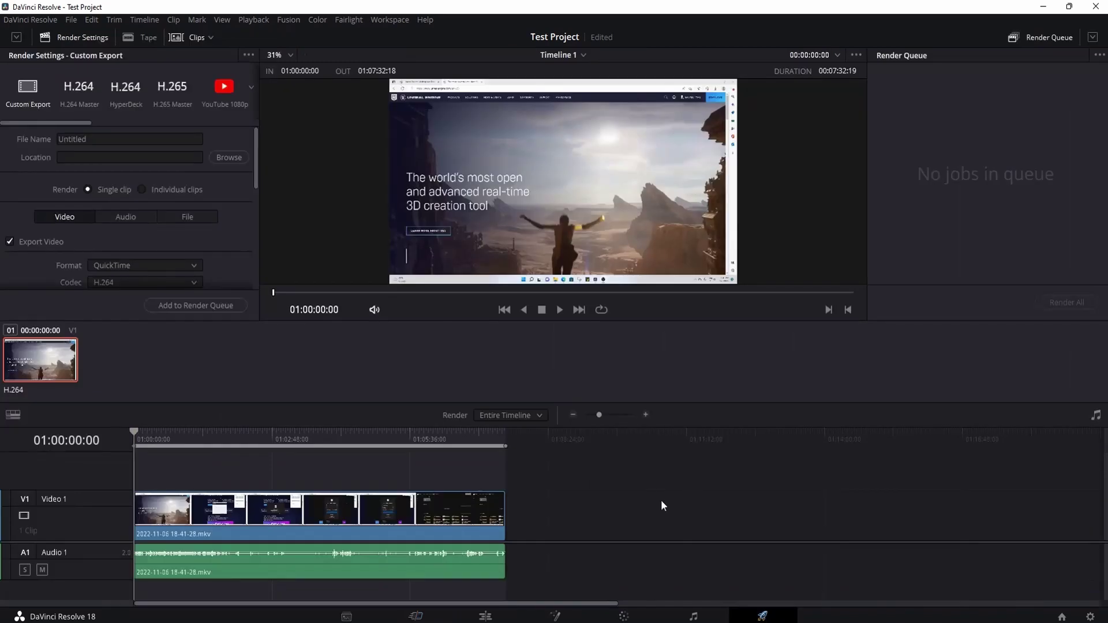
Step: Scroll the Deliver preset strip and open the File menu
mouse_move(72, 124)
left_mouse_down()
mouse_move(178, 135)
mouse_move(130, 140)
mouse_move(243, 140)
mouse_move(73, 129)
left_mouse_up()
left_click(76, 21)
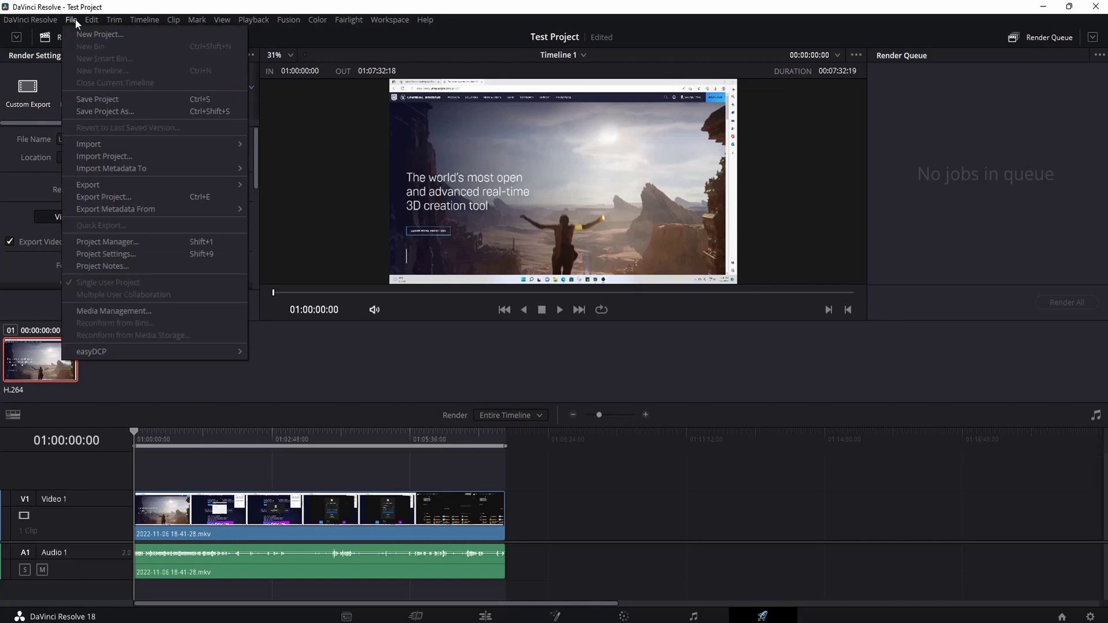
Step: From the Edit page, view Quick Export's H.264, H.265 and YouTube presets, cancel, and return to Deliver
key("shift+4")
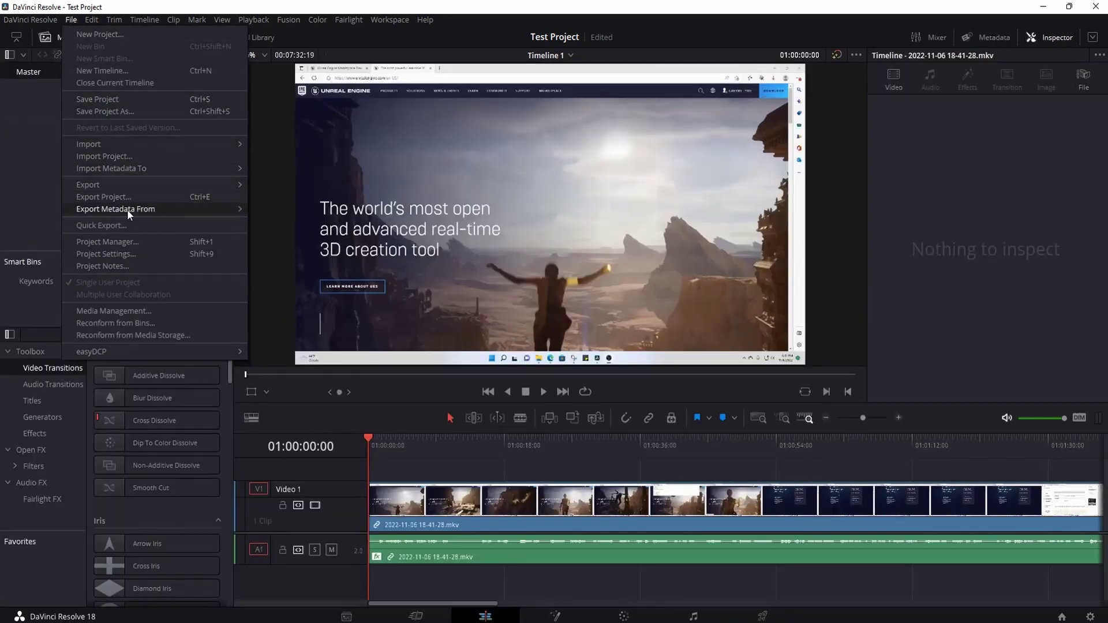
left_click(132, 225)
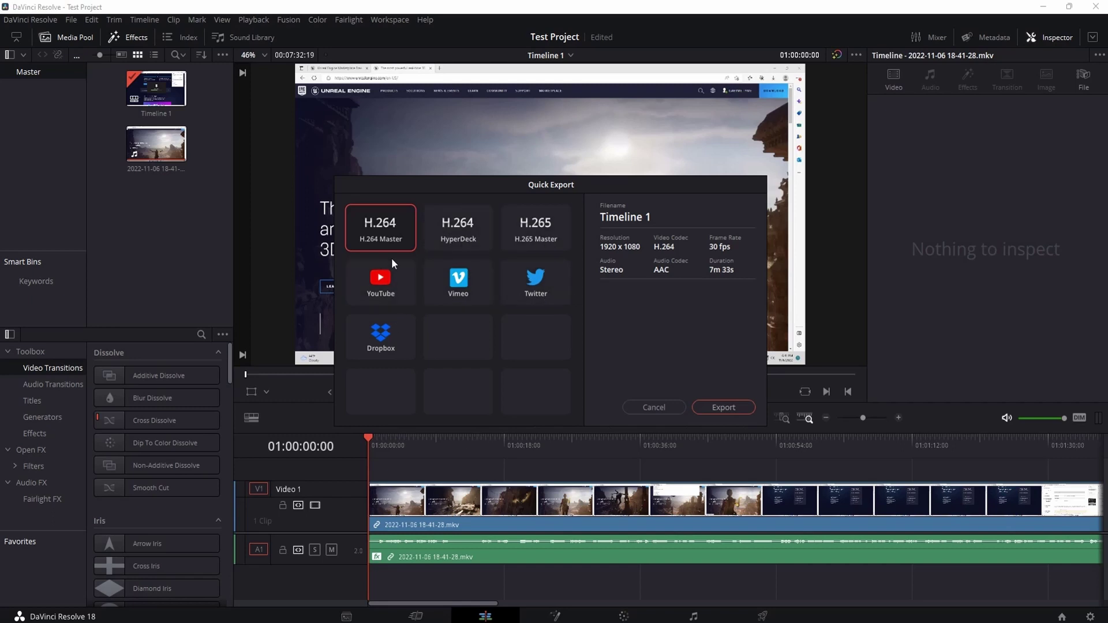
left_click(670, 410)
left_click(762, 616)
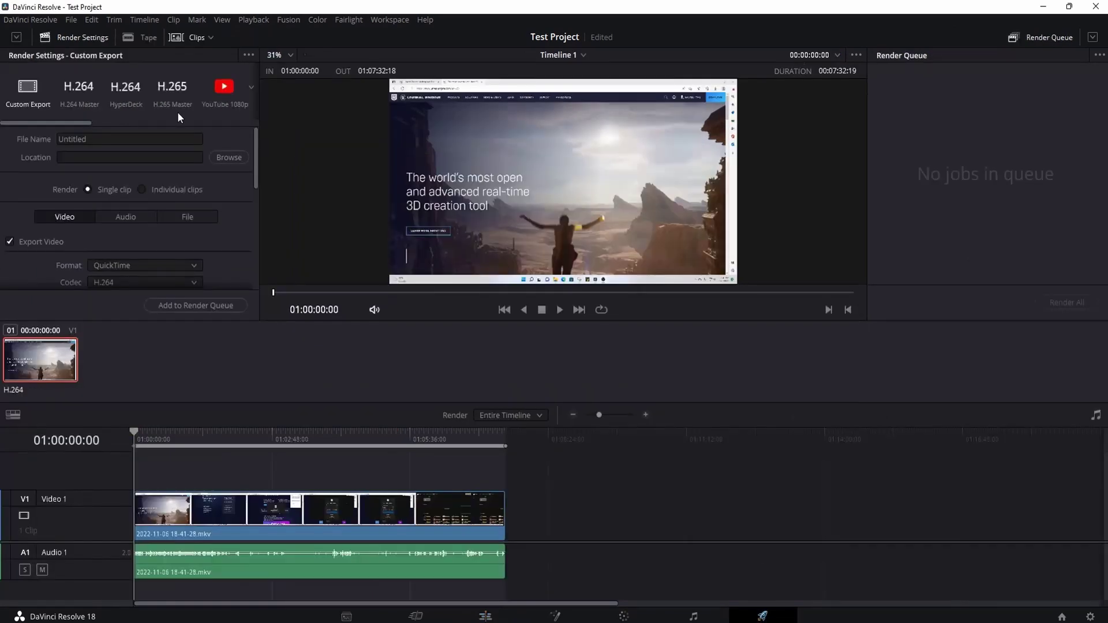
Step: Apply the YouTube 1080p, Vimeo 1080p and Twitter 1080p render presets in turn
left_click_drag(58, 122, 113, 91)
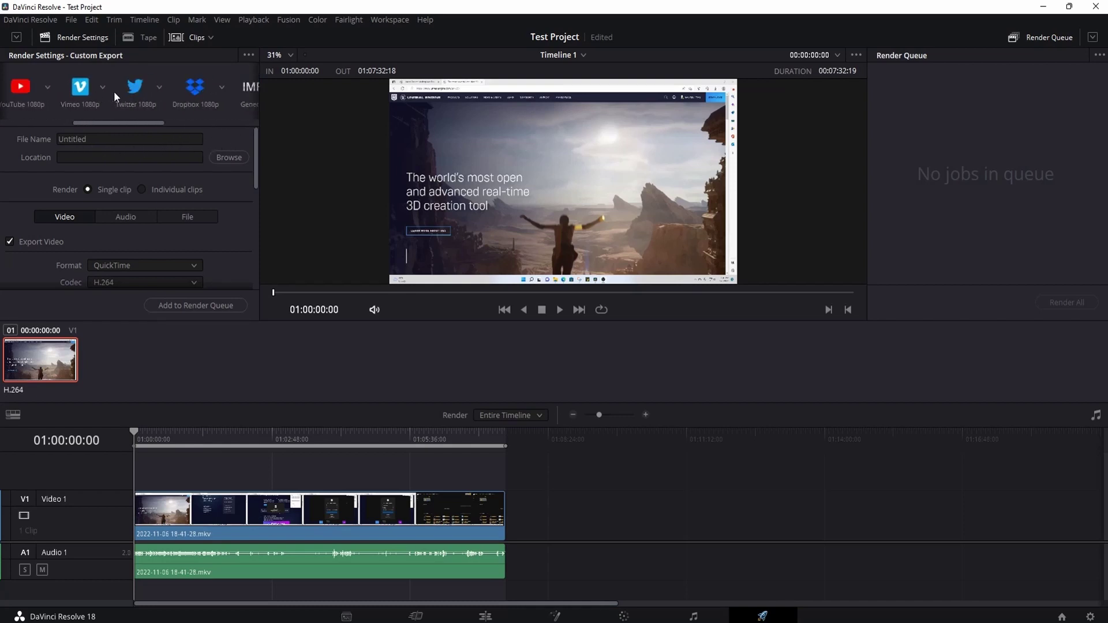
left_click(33, 92)
scroll(161, 199, "down", 2)
scroll(173, 205, "down", 2)
left_click(81, 91)
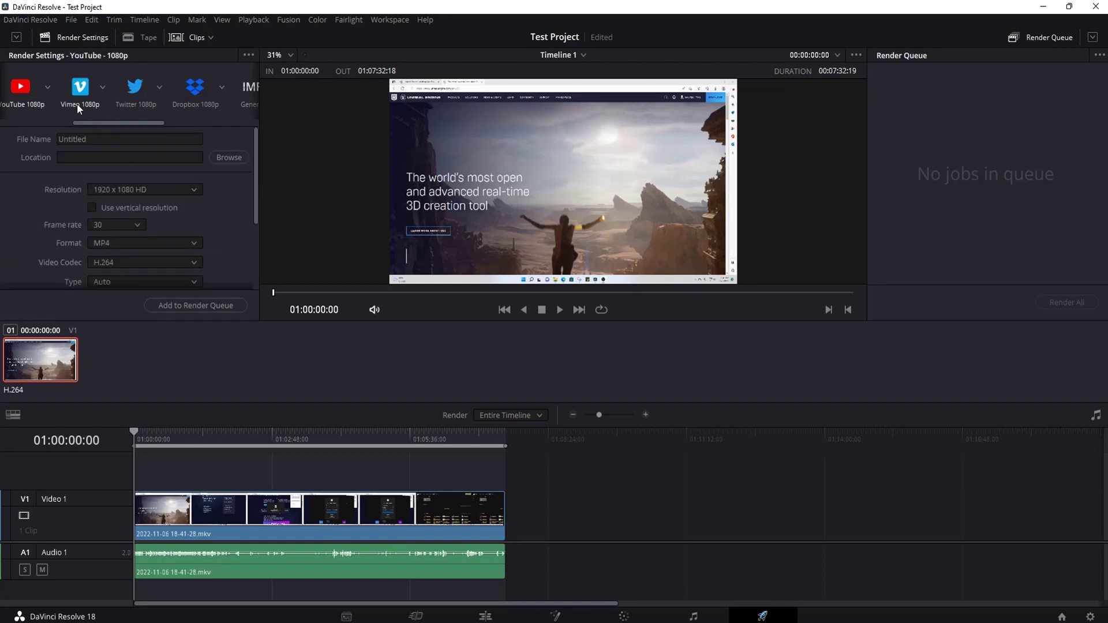
scroll(150, 199, "down", 3)
scroll(182, 223, "up", 3)
left_click(145, 95)
Step: Apply the Dropbox preset, then settle on the IMF render preset
scroll(195, 244, "down", 3)
scroll(223, 237, "up", 3)
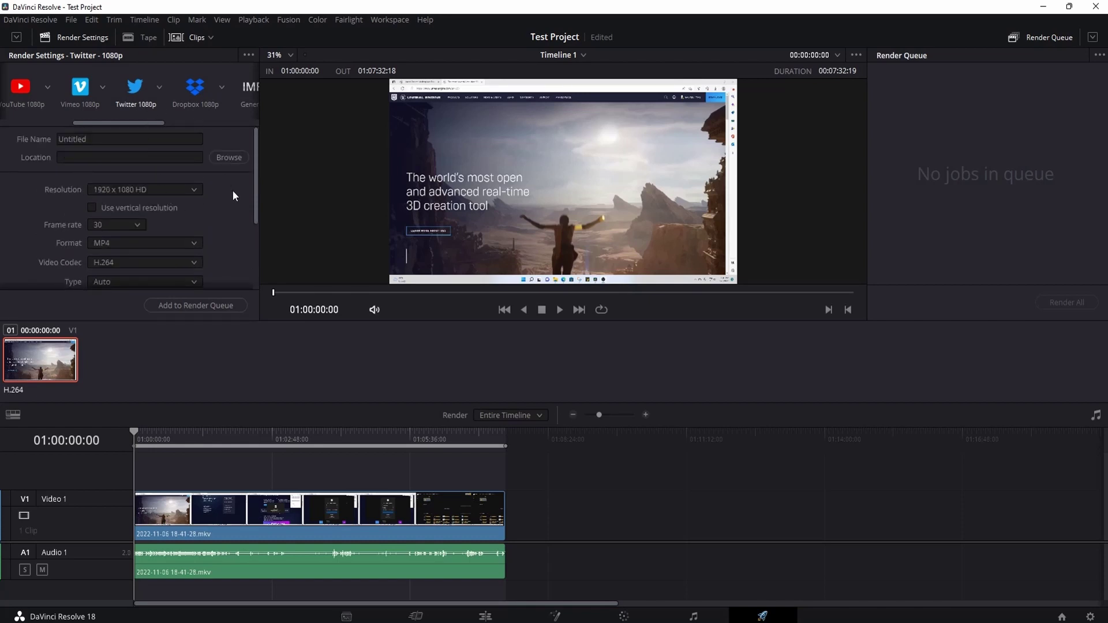
scroll(227, 190, "down", 3)
left_click(195, 88)
left_click(251, 88)
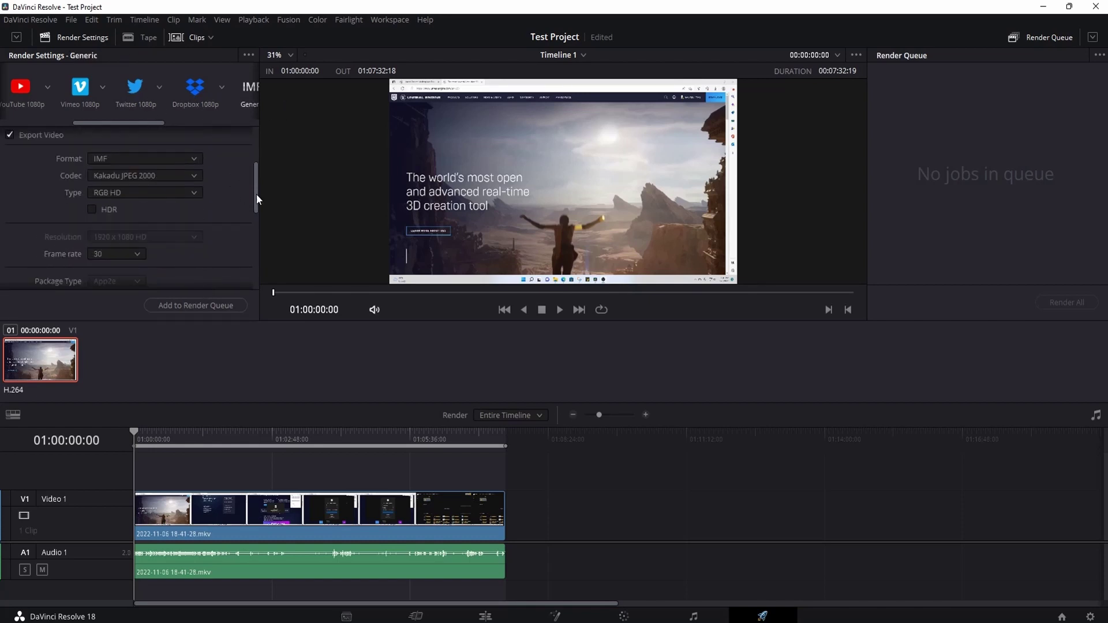
left_click_drag(115, 122, 237, 126)
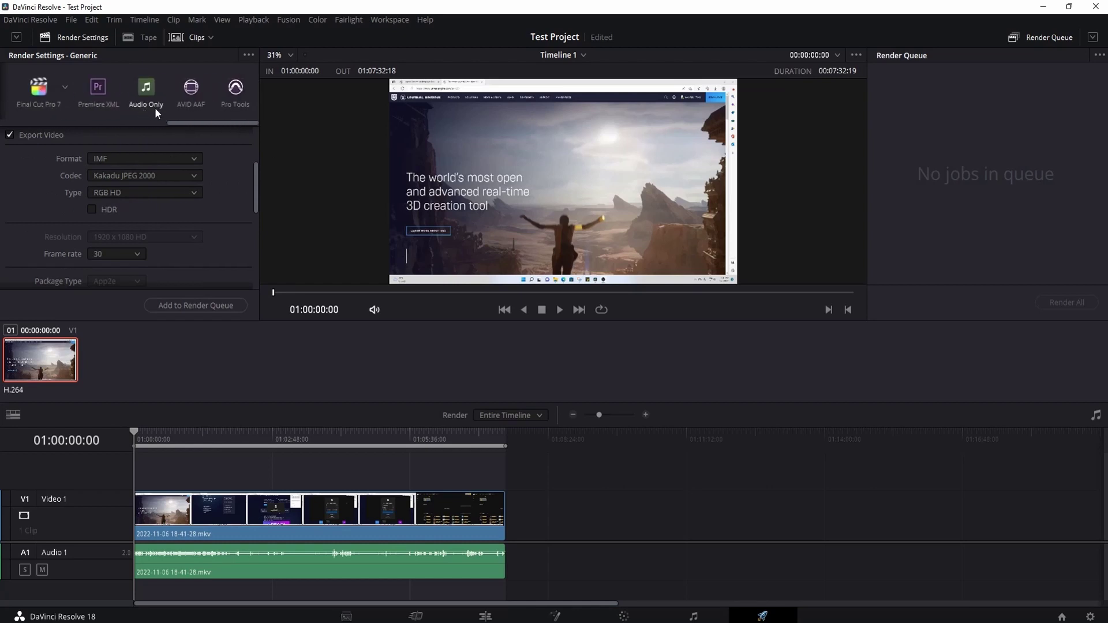